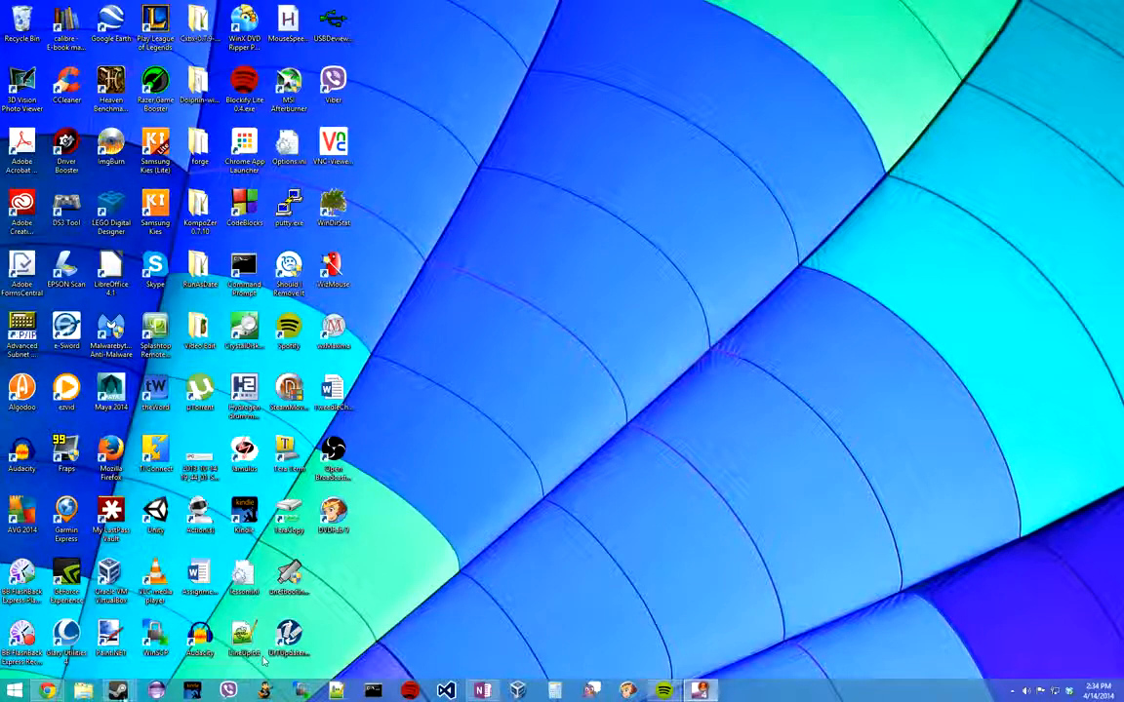
Step: Switch to the browser and try to download the Open Broadcaster Software installer from the obsproject.com page
click(49, 690)
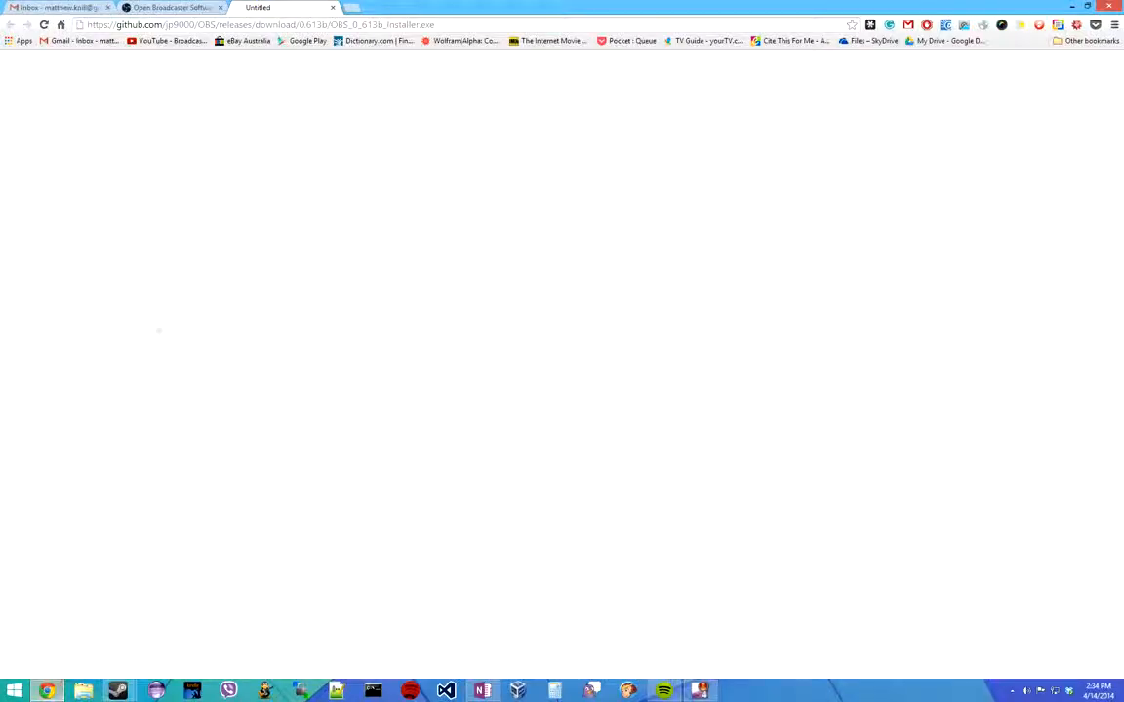
click(154, 6)
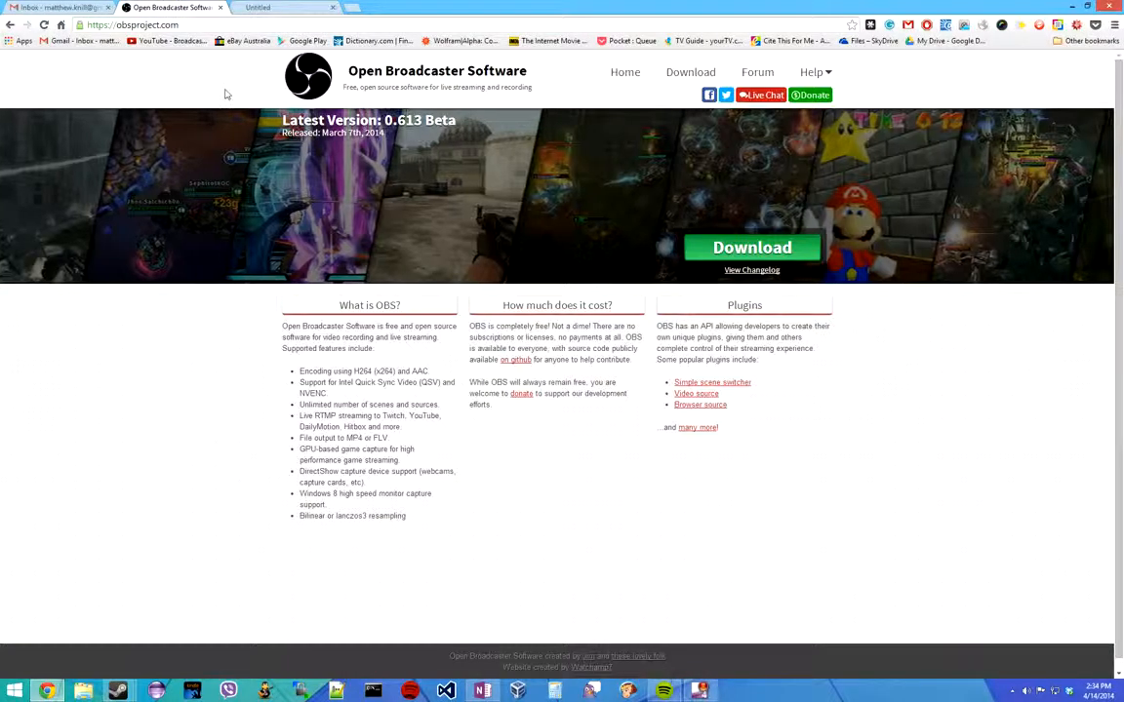
click(329, 7)
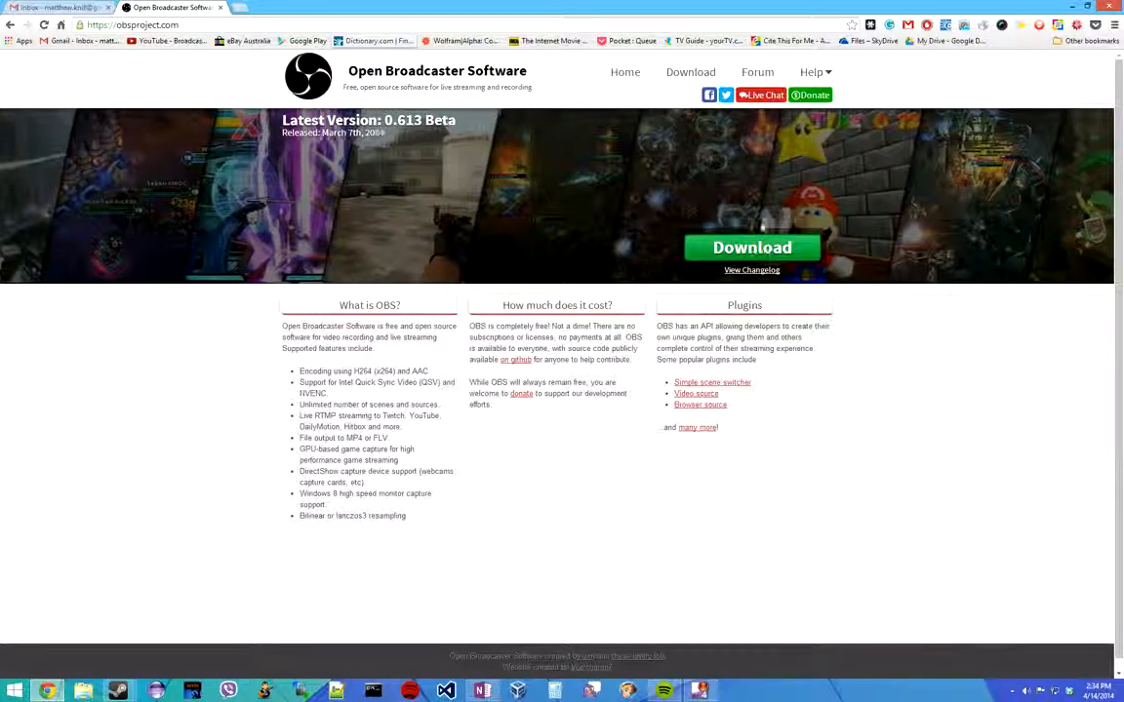
click(761, 247)
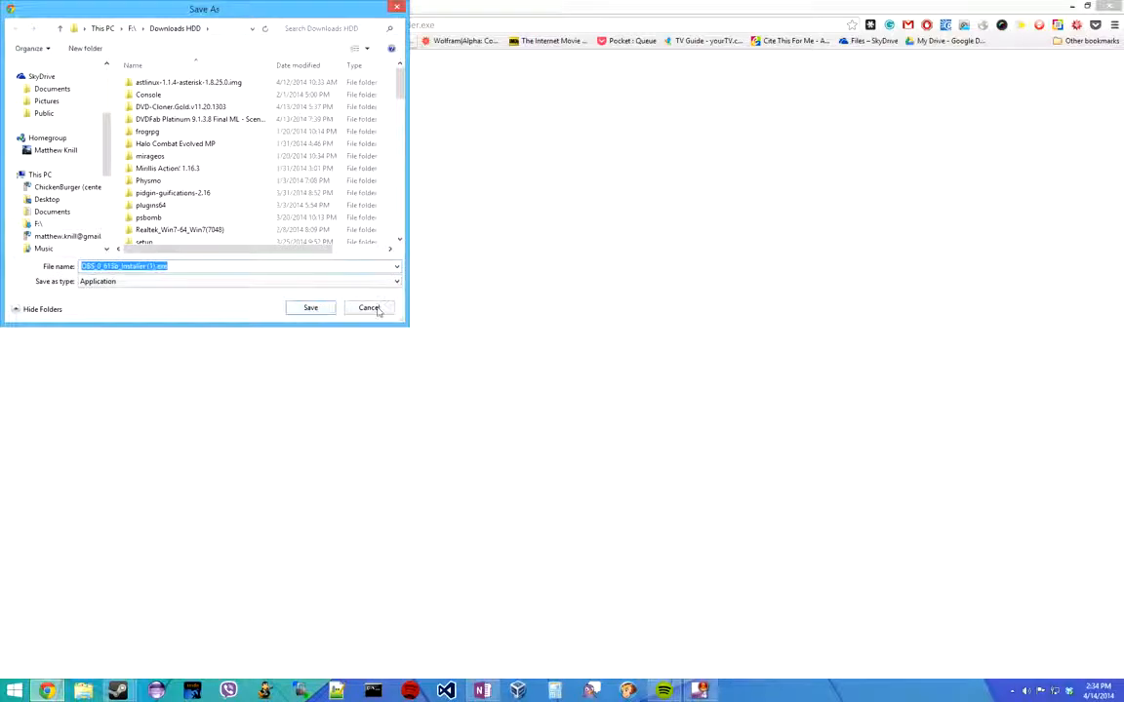
click(371, 308)
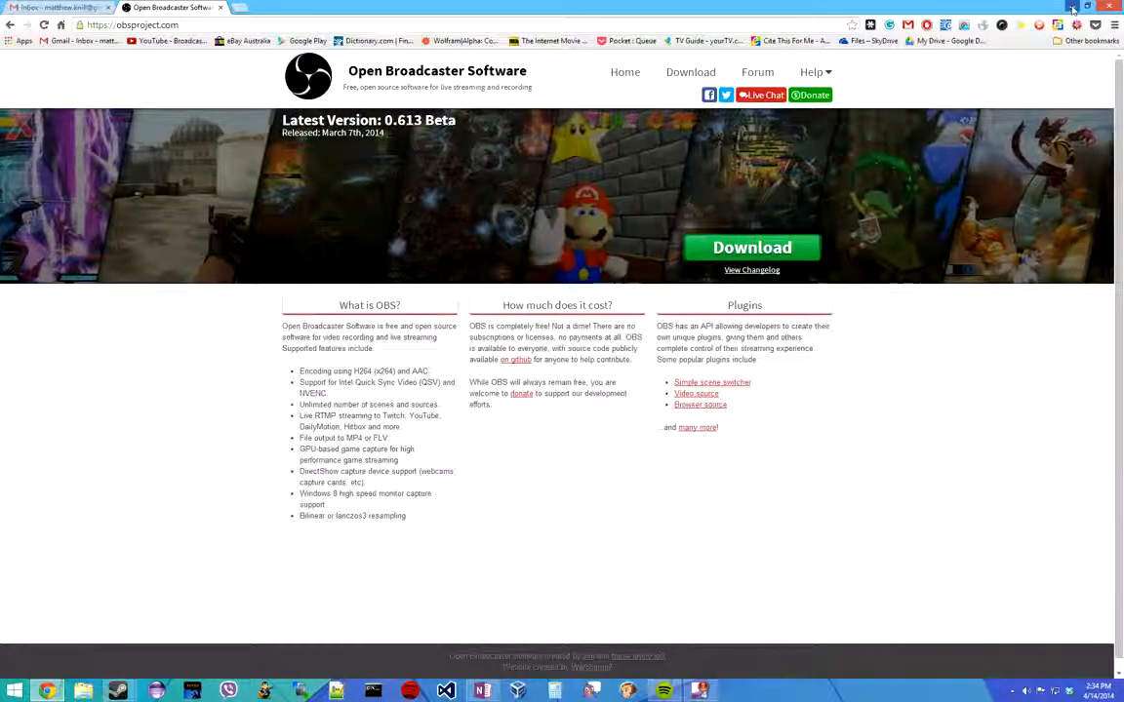
click(1071, 8)
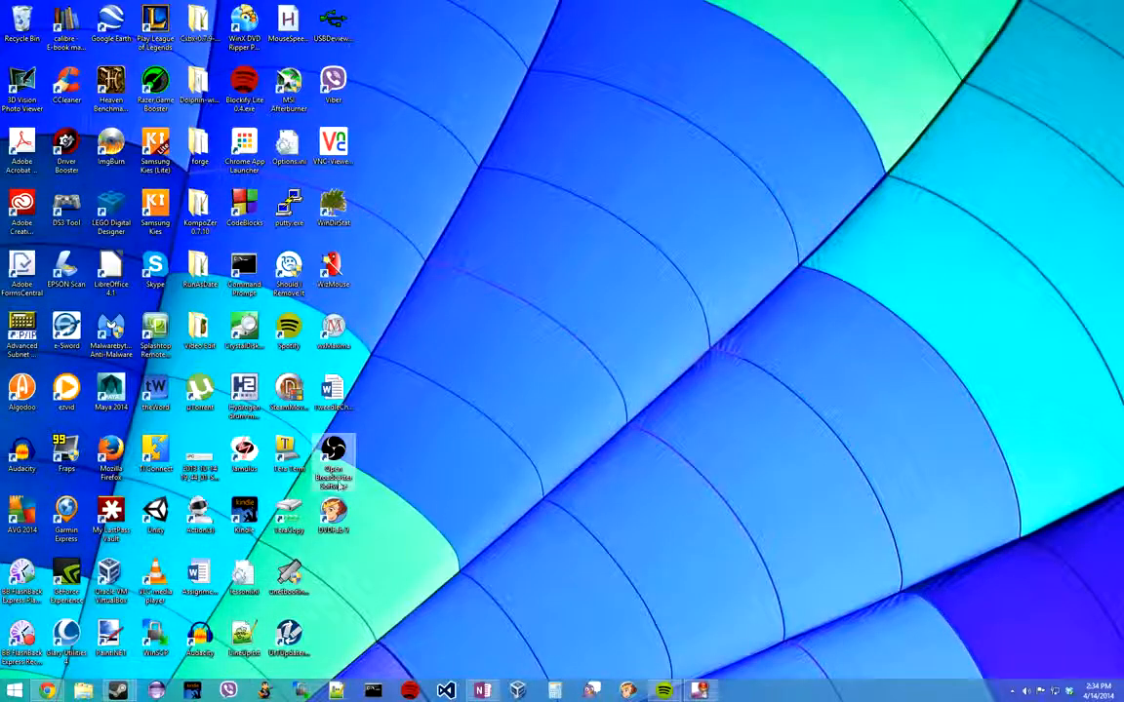
Step: Launch Open Broadcaster Software from the desktop and open its settings
double_click(332, 454)
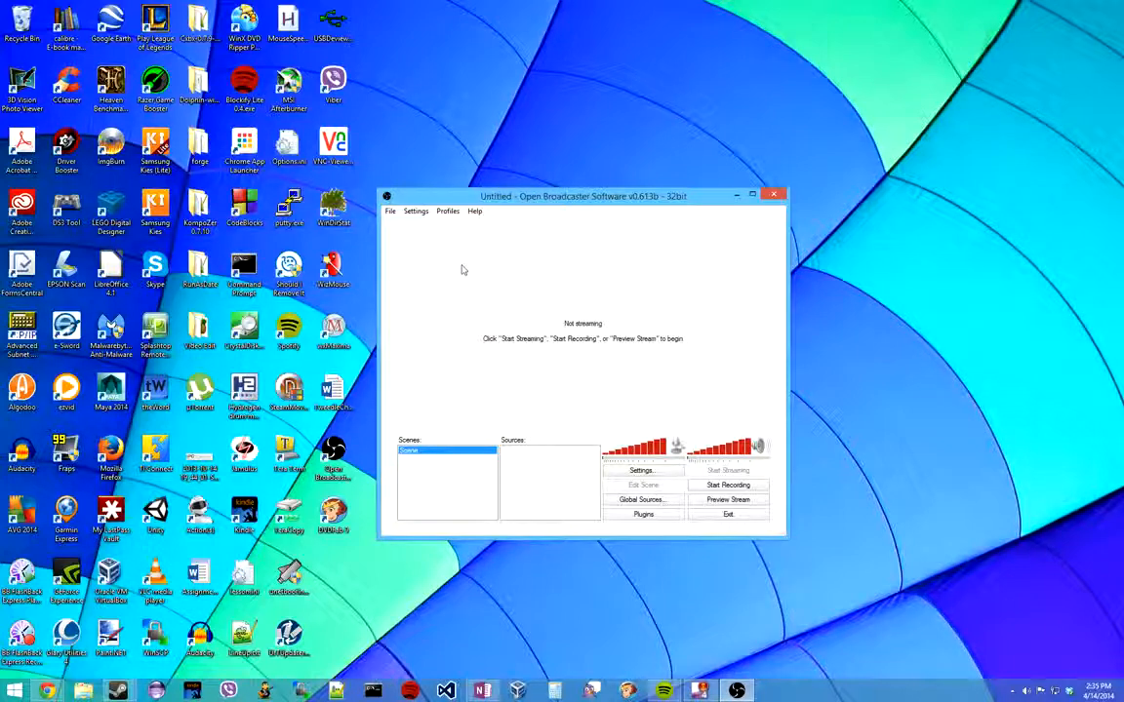
click(414, 212)
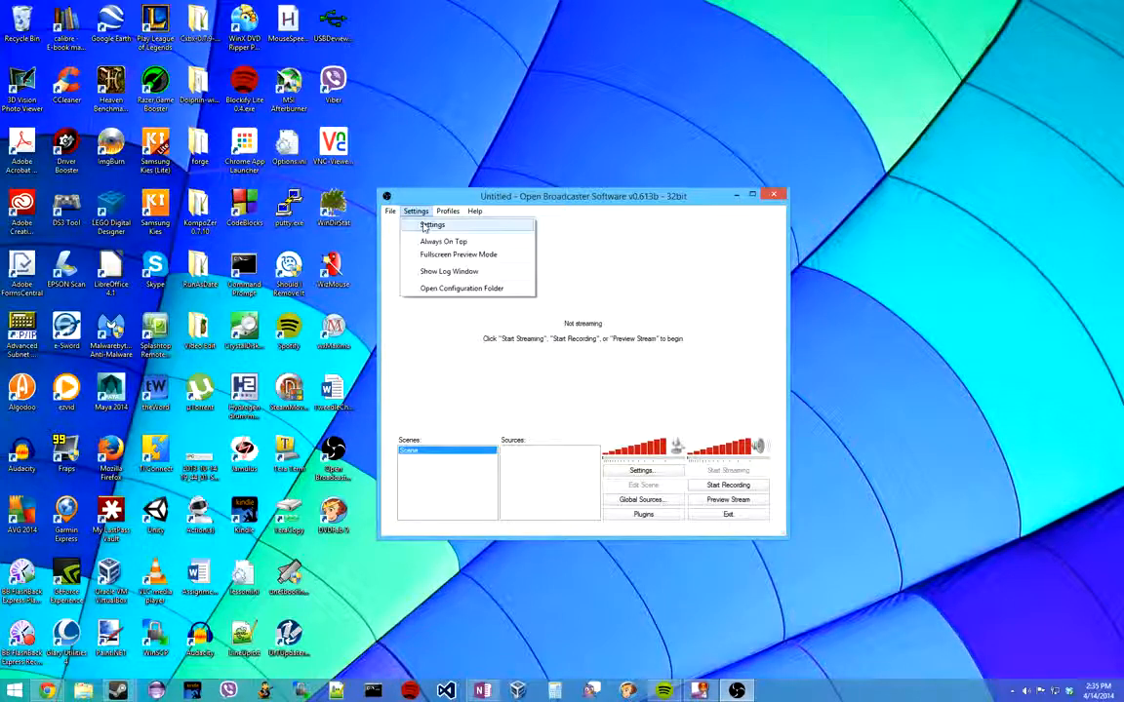
click(426, 227)
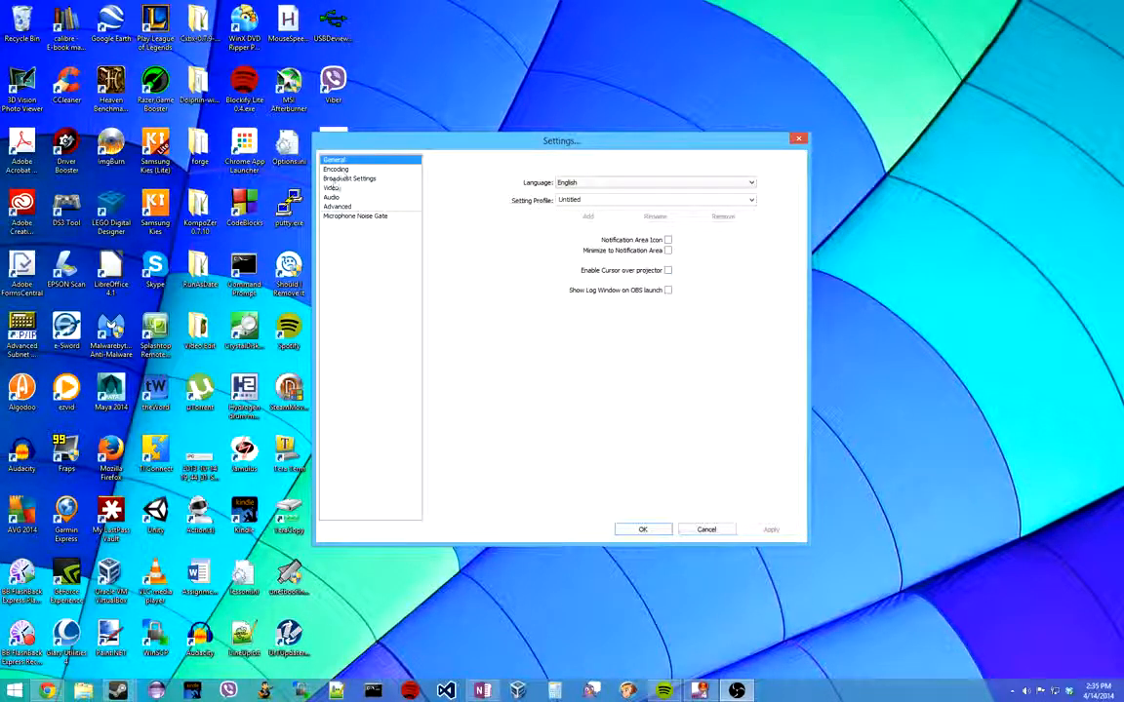
Step: Choose x264 as the video encoder in the Encoding settings and save the changes
click(333, 170)
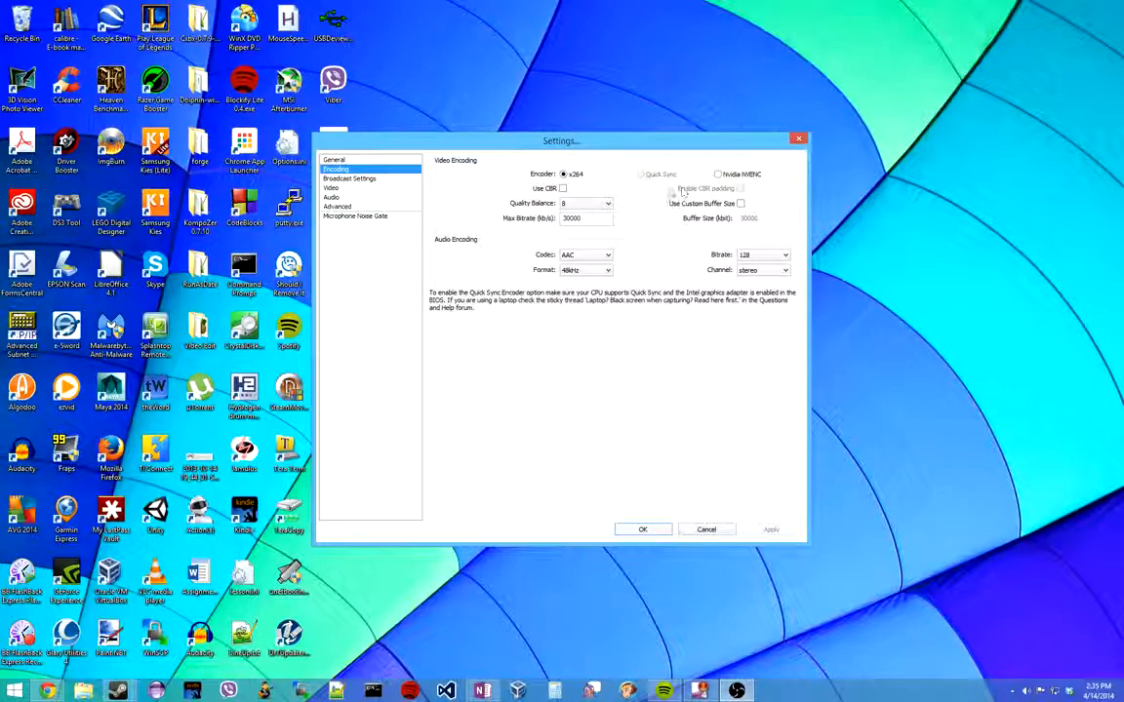
click(718, 175)
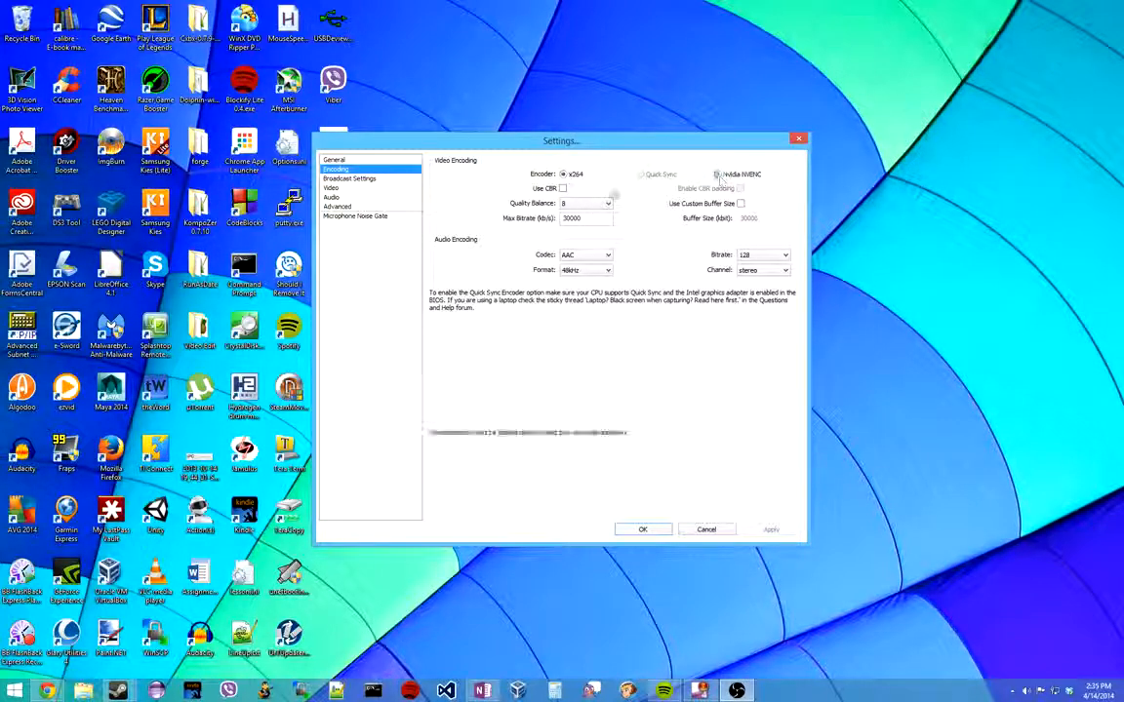
click(563, 174)
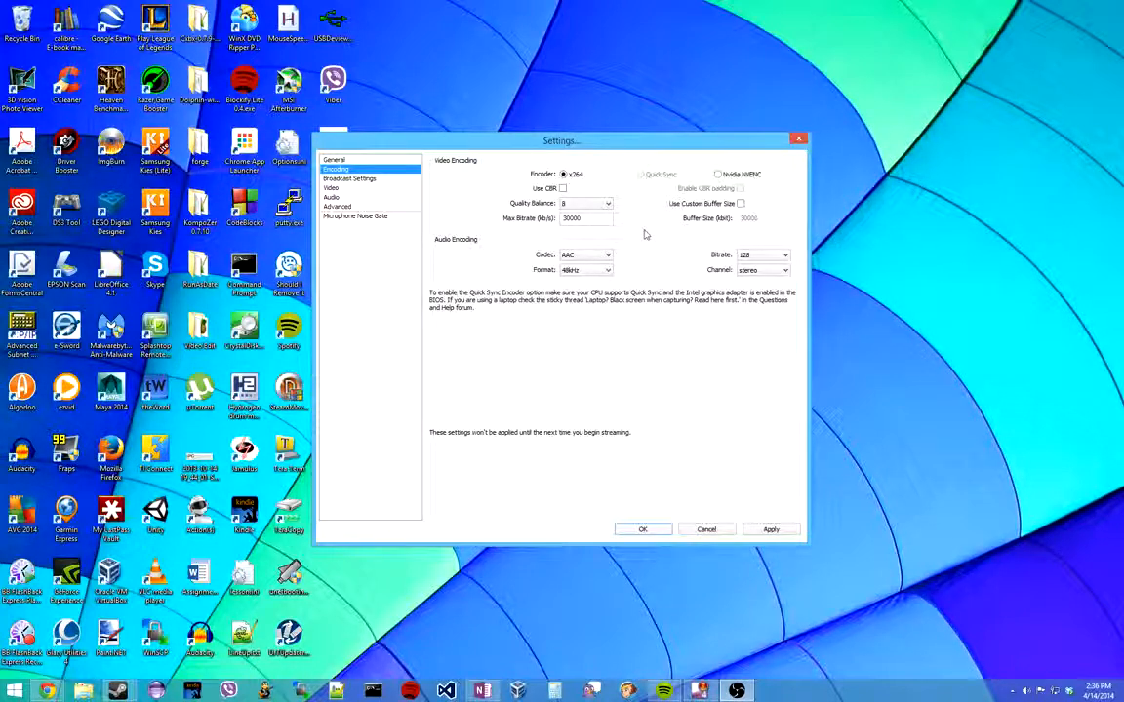
drag(600, 218, 539, 217)
click(601, 219)
click(349, 178)
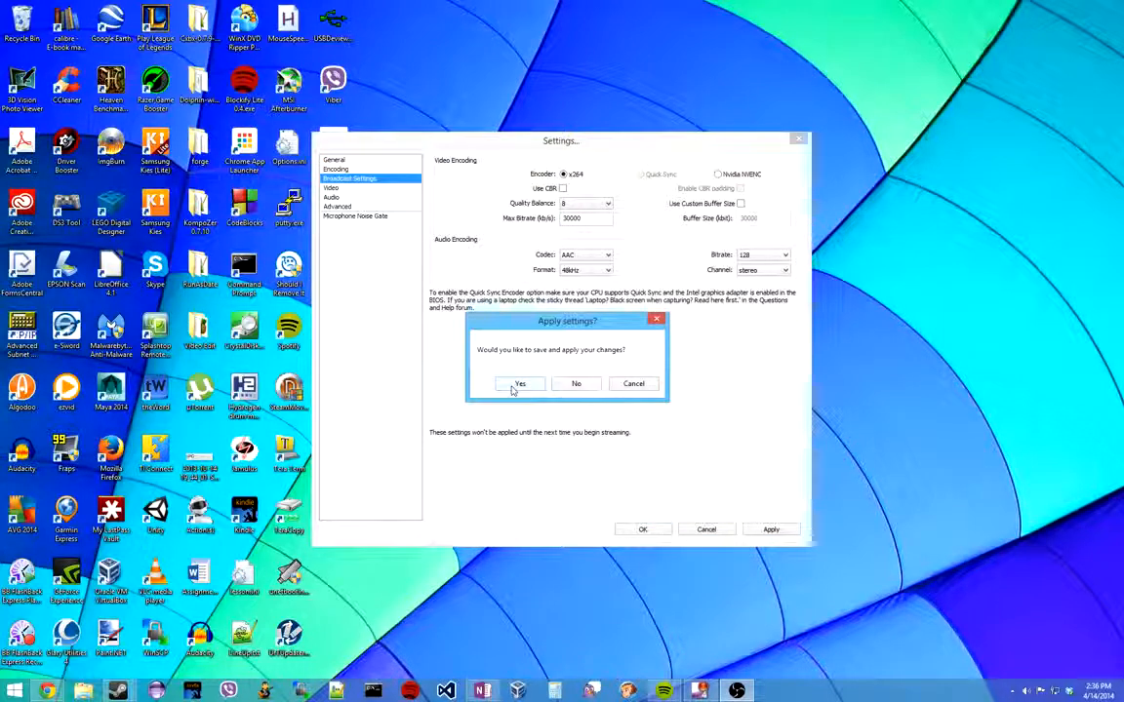
click(518, 383)
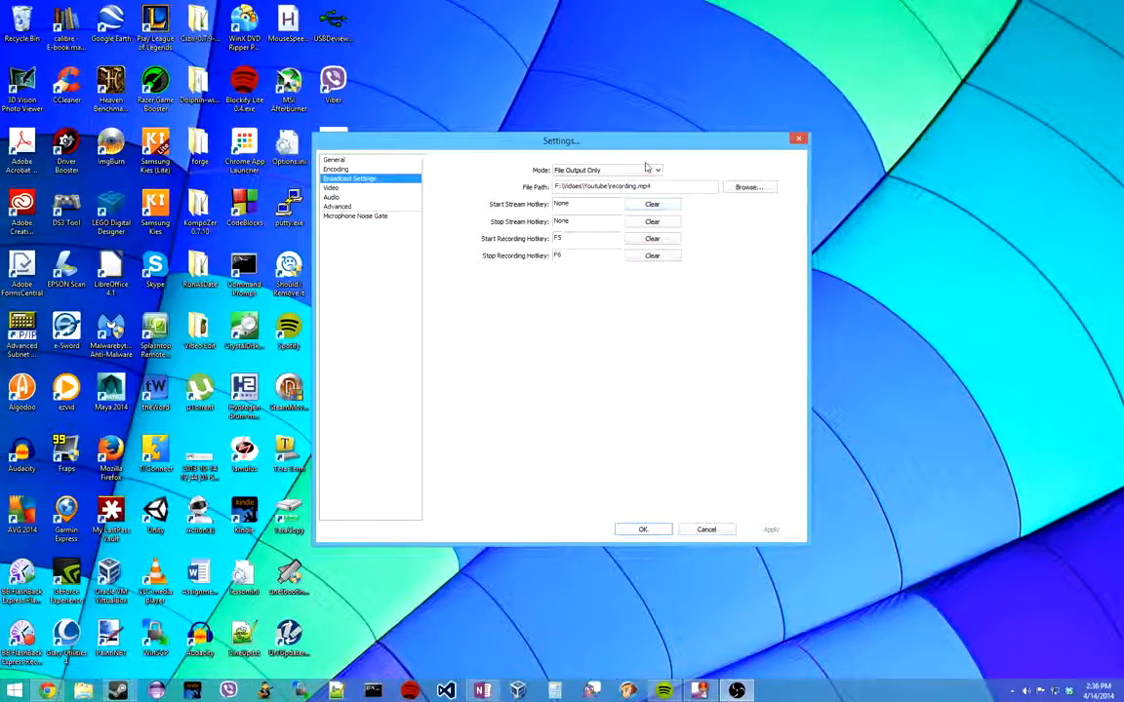
Step: Set the broadcast mode to File Output Only and save the changes
click(585, 169)
click(606, 181)
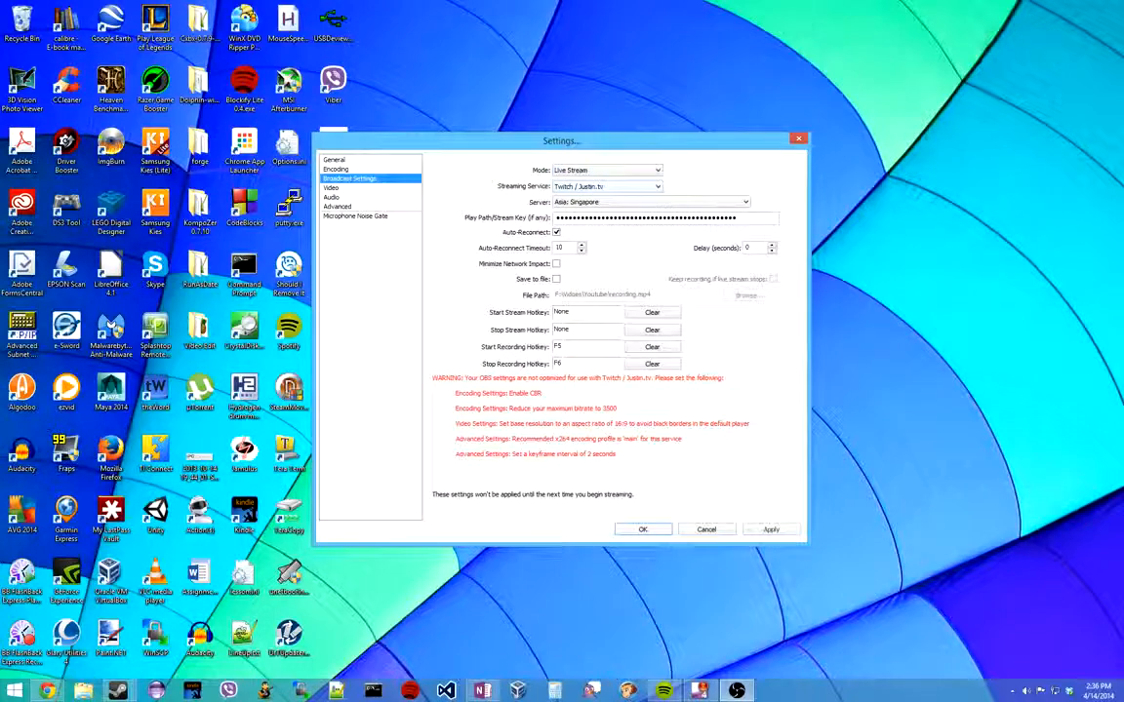
click(656, 173)
click(585, 183)
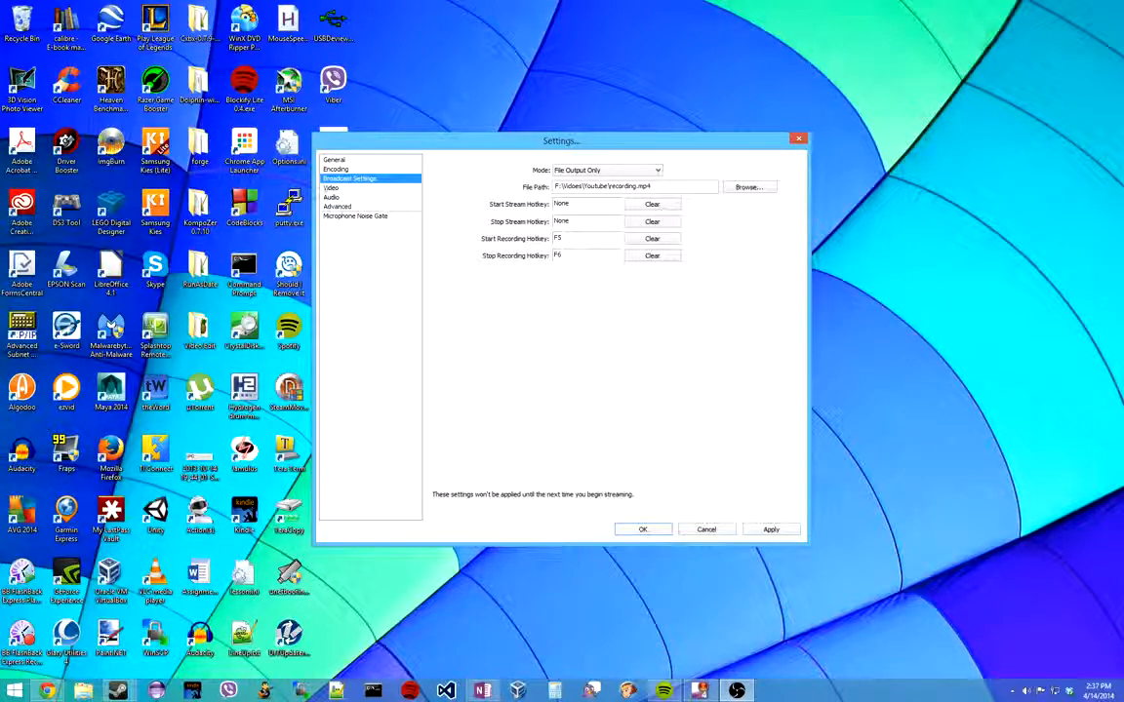
click(332, 187)
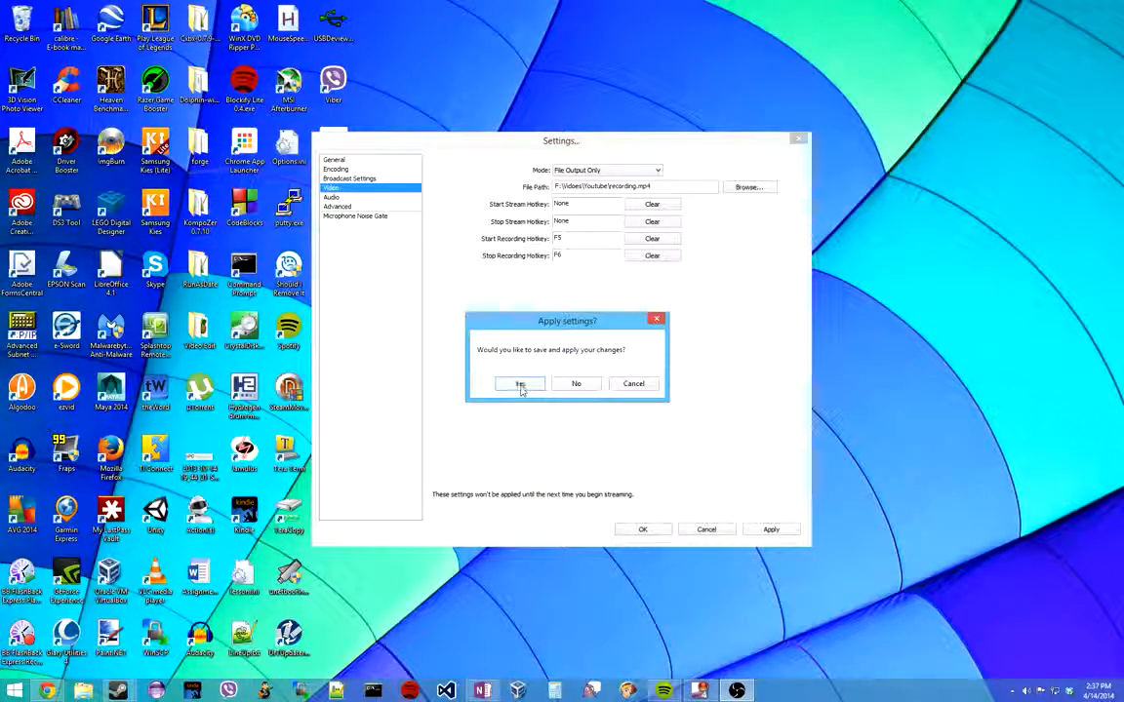
click(520, 383)
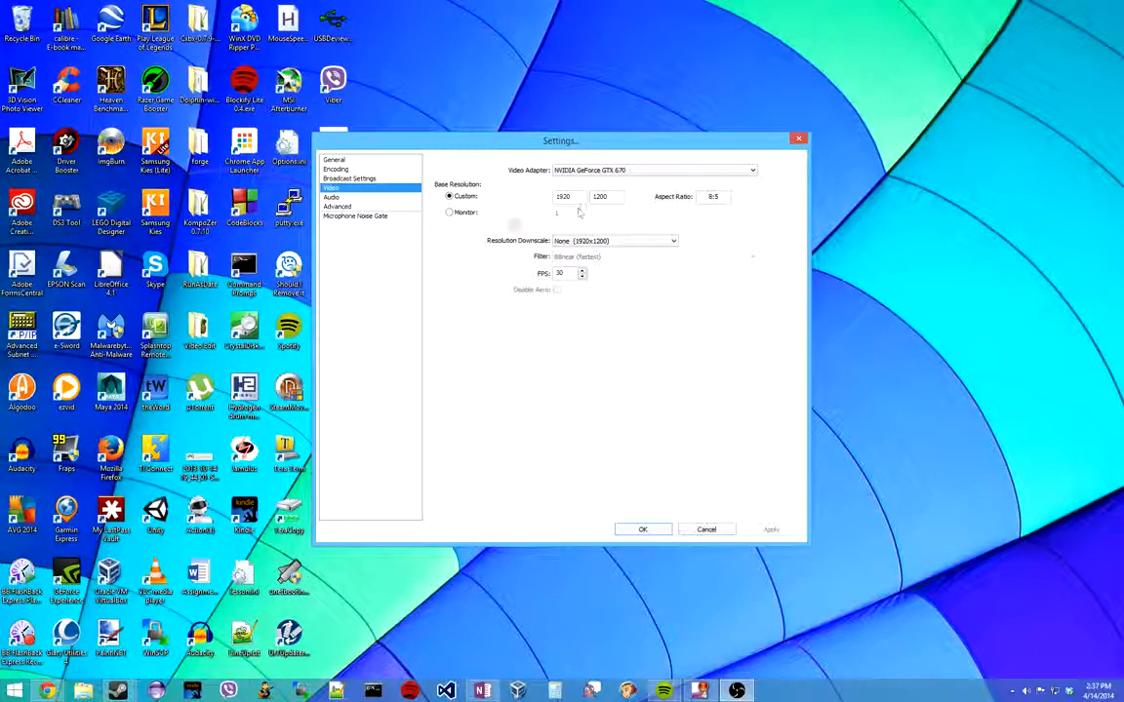
Step: Review the custom base resolution and the resolution downscale choices in the Video settings
mouse_move(582, 198)
mouse_down()
mouse_move(558, 198)
mouse_move(587, 197)
mouse_up()
click(612, 201)
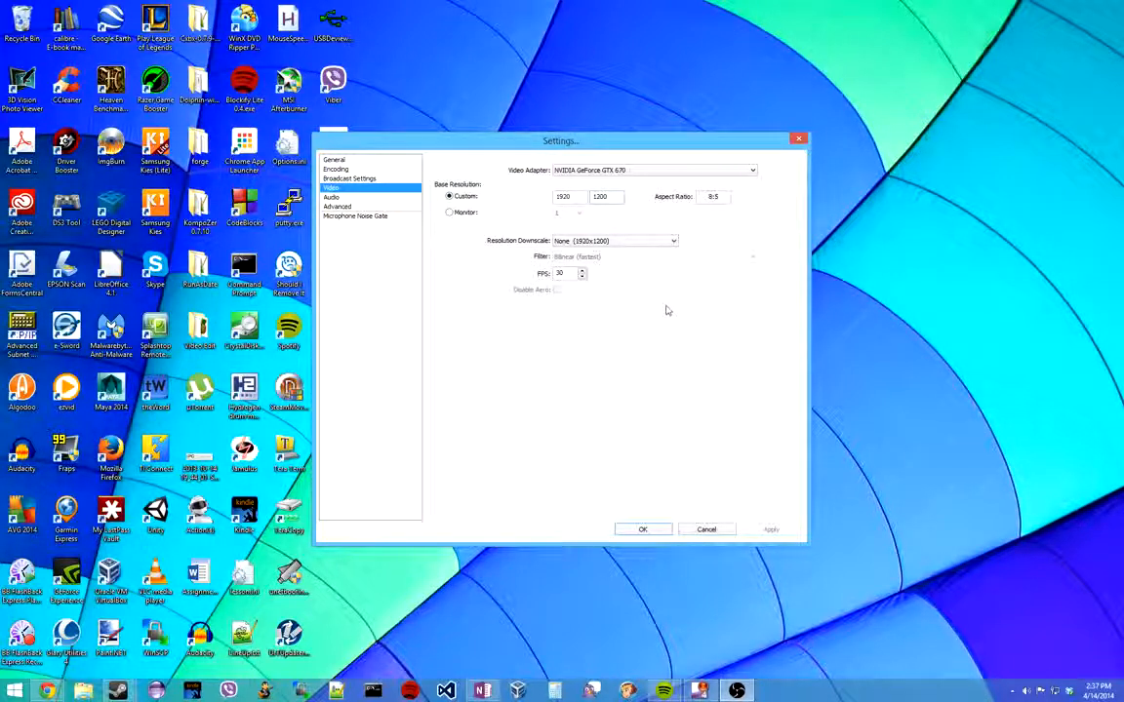
click(648, 244)
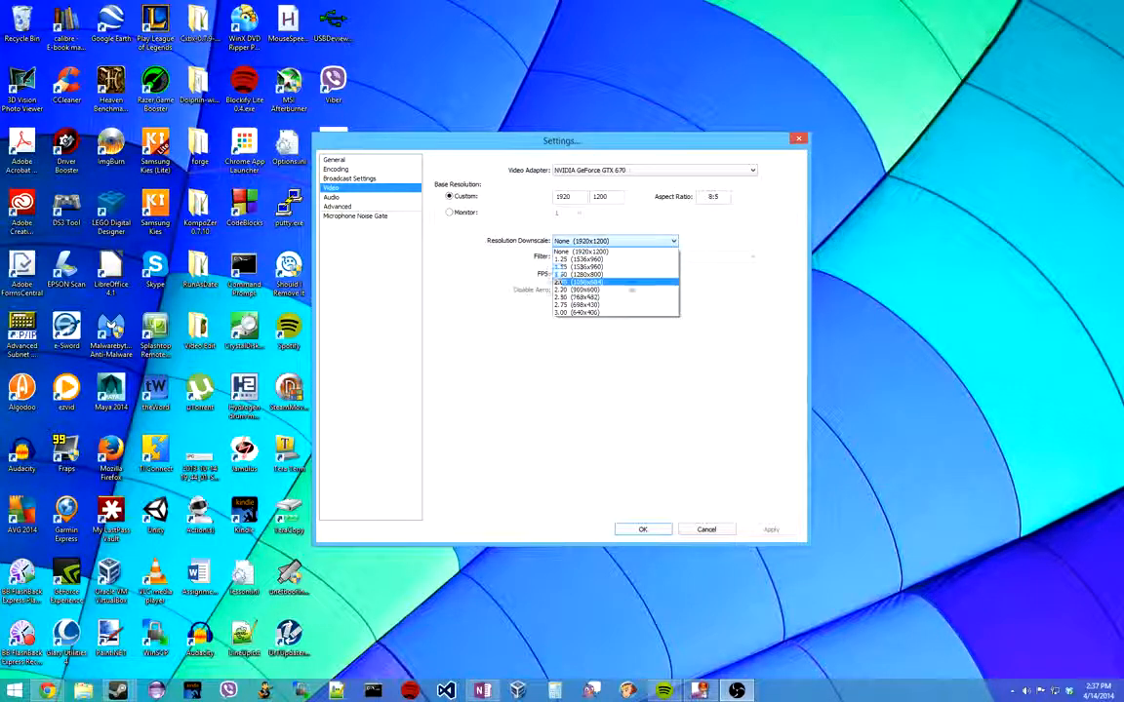
click(734, 306)
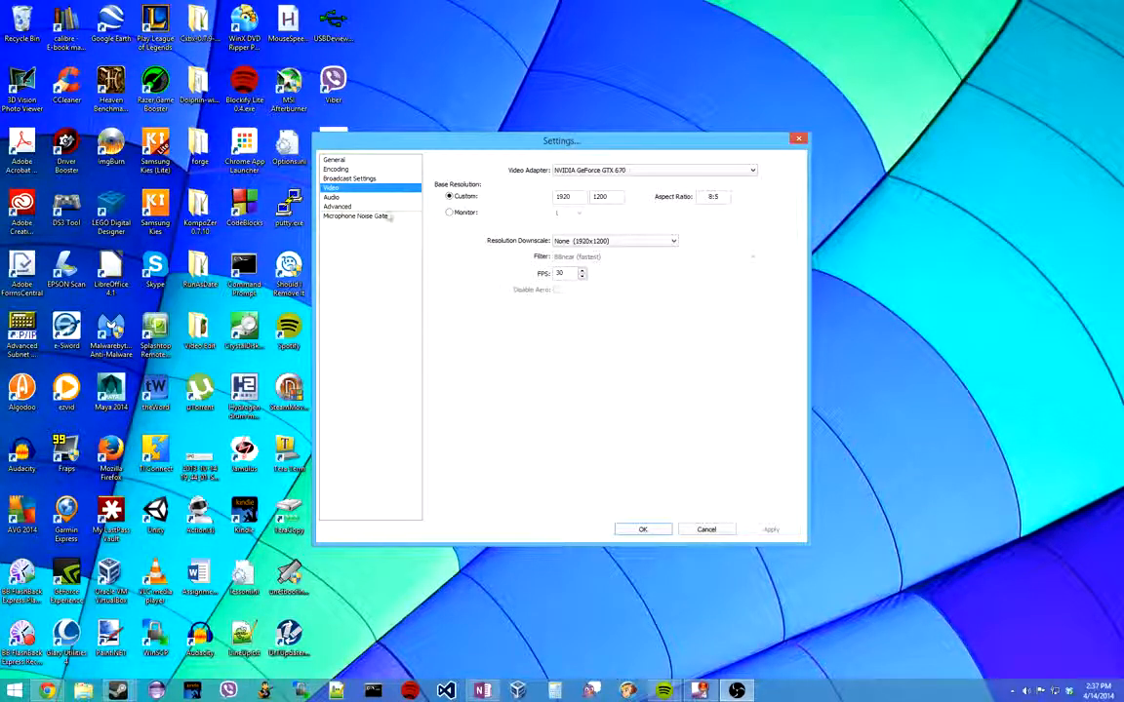
Step: Enable push-to-talk in the Audio settings, disable it again and save the changes
click(331, 197)
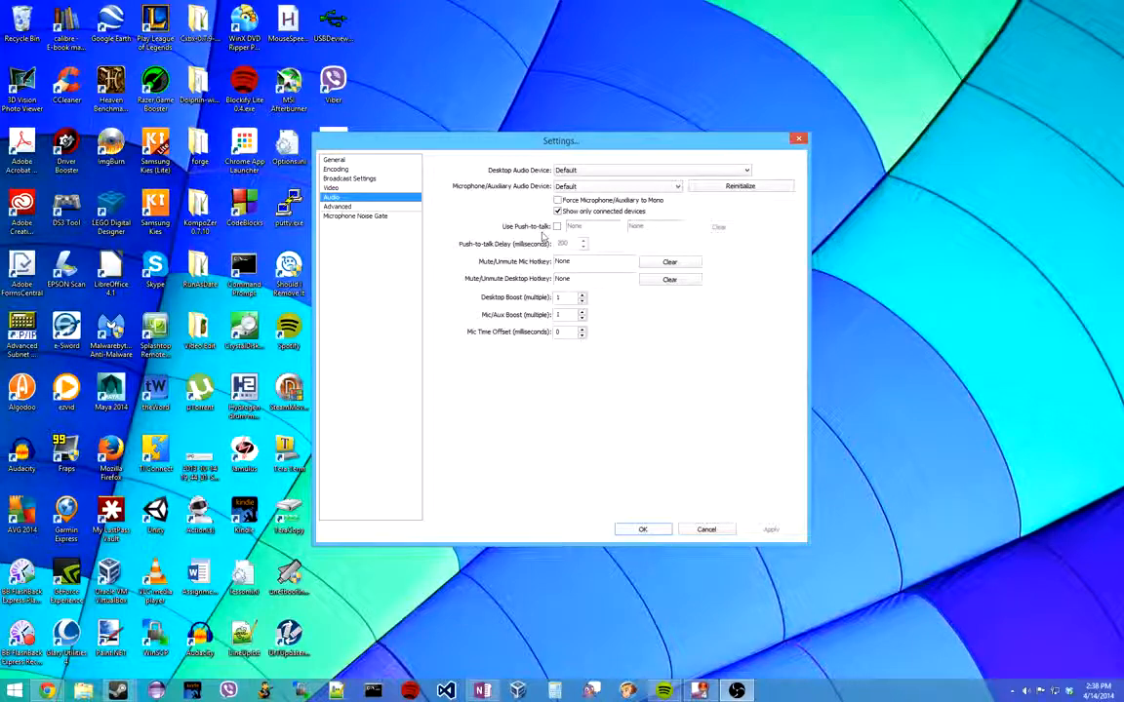
click(557, 228)
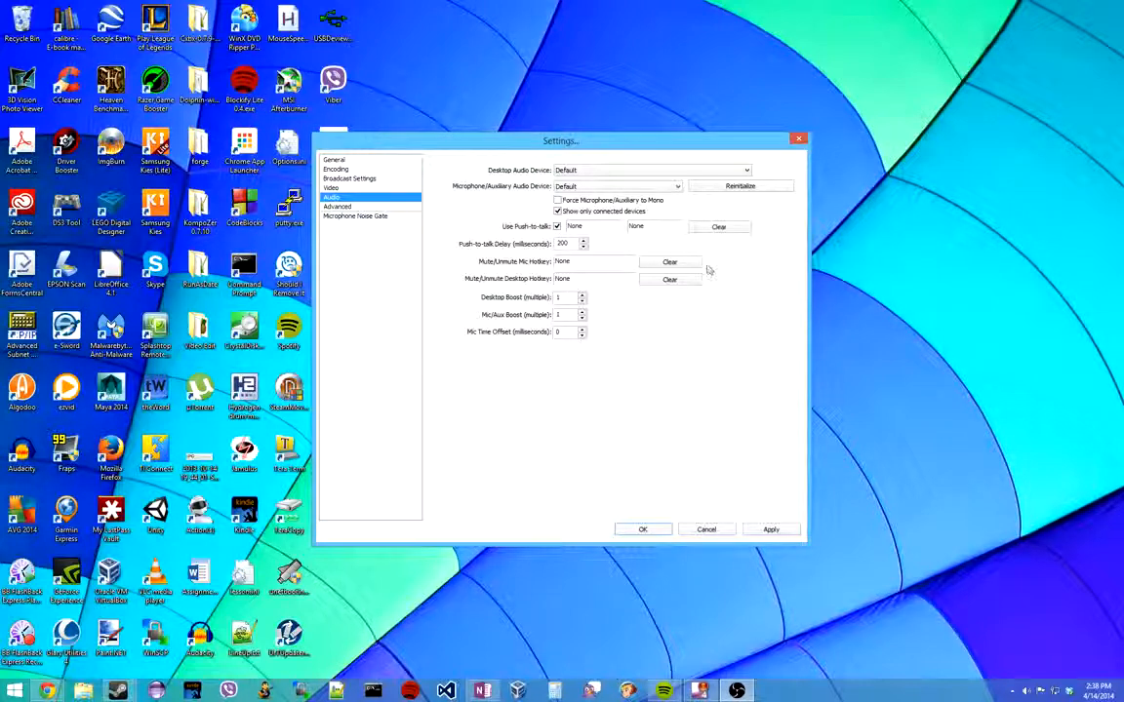
click(557, 226)
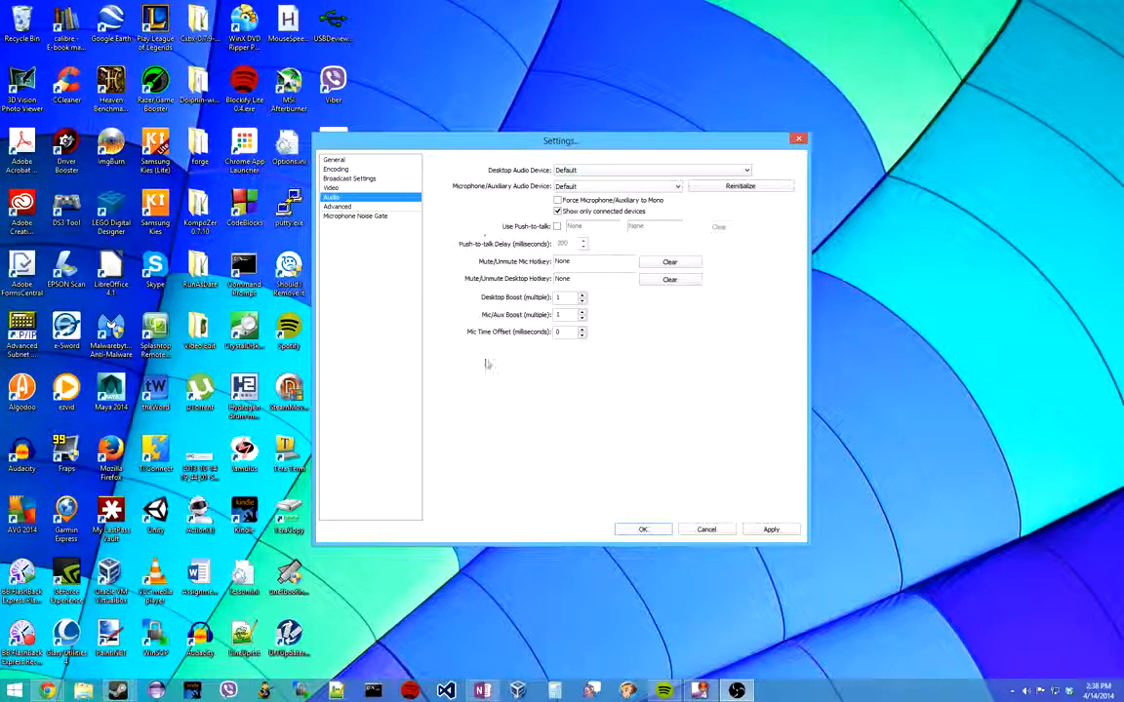
click(343, 206)
click(532, 386)
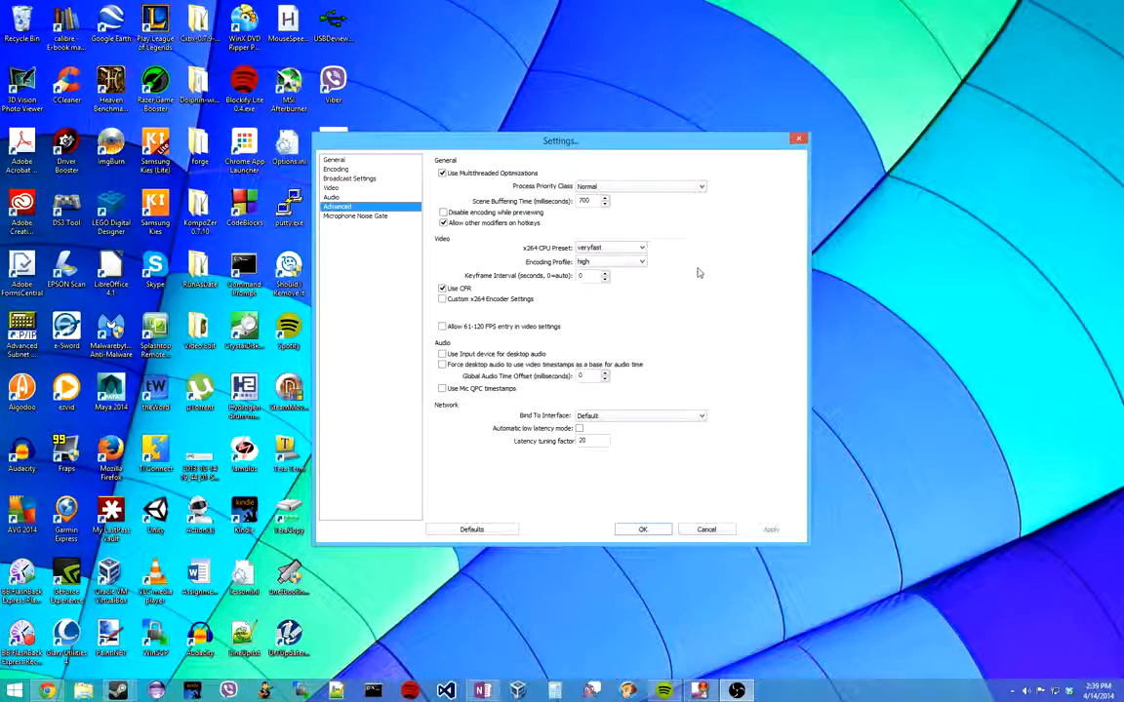
Step: Examine the available x264 CPU presets and encoding profiles in the Advanced settings
click(643, 249)
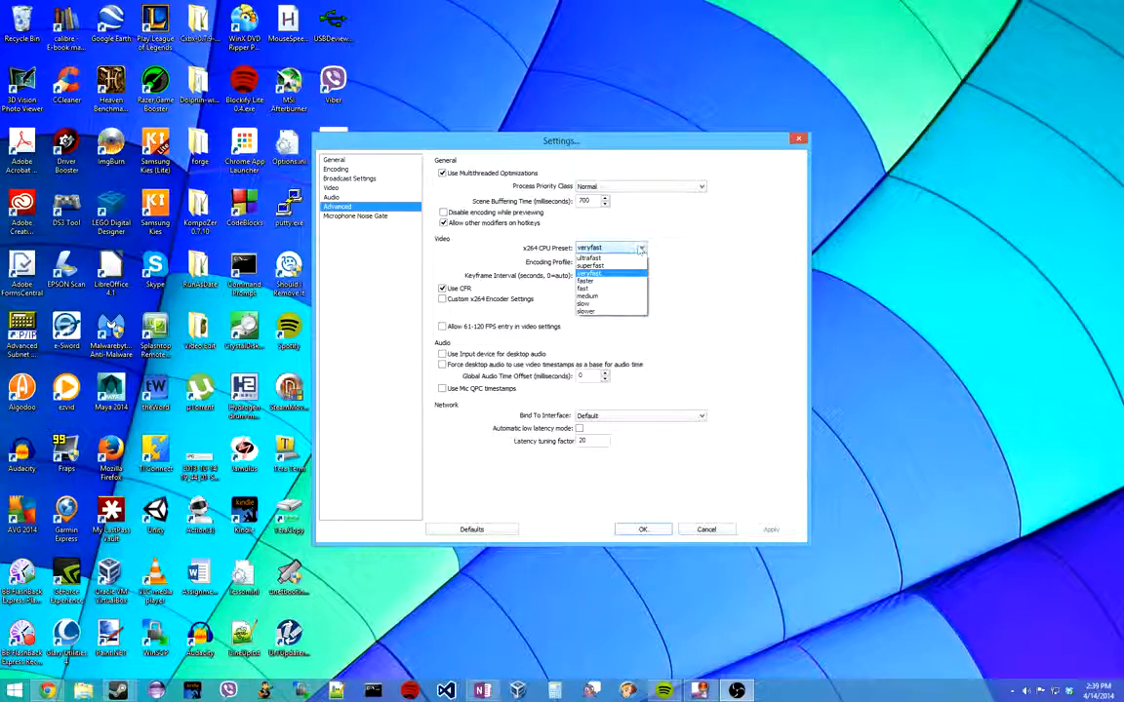
click(691, 251)
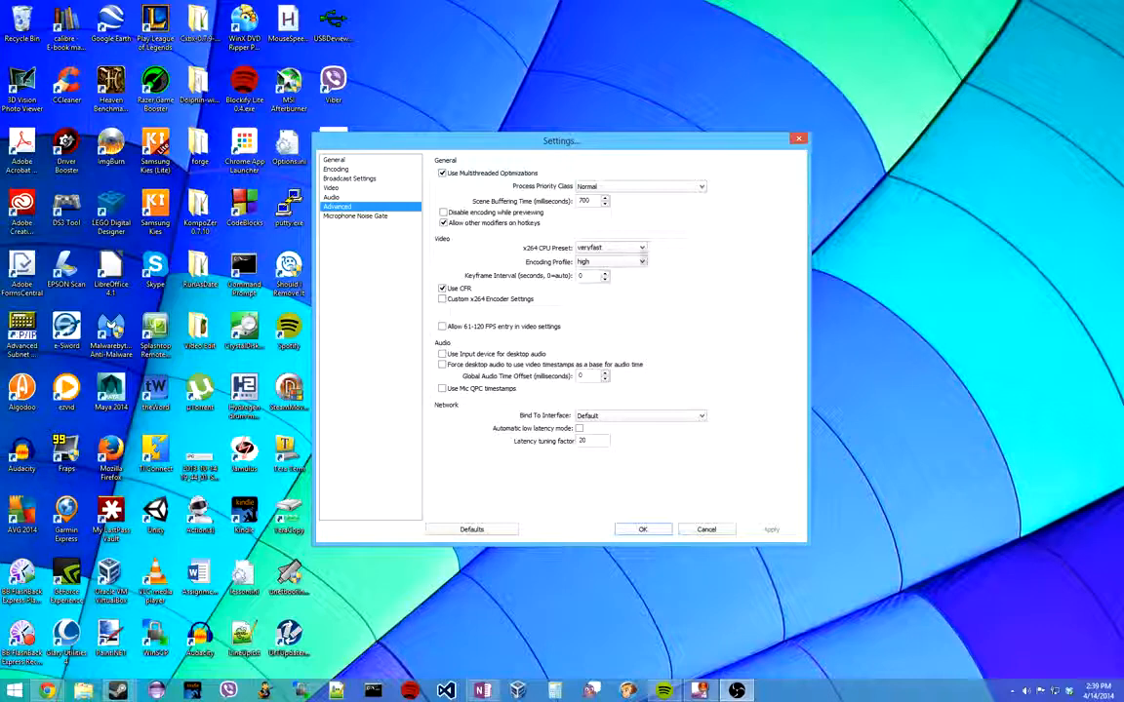
click(641, 248)
click(719, 251)
click(641, 249)
click(683, 262)
click(640, 262)
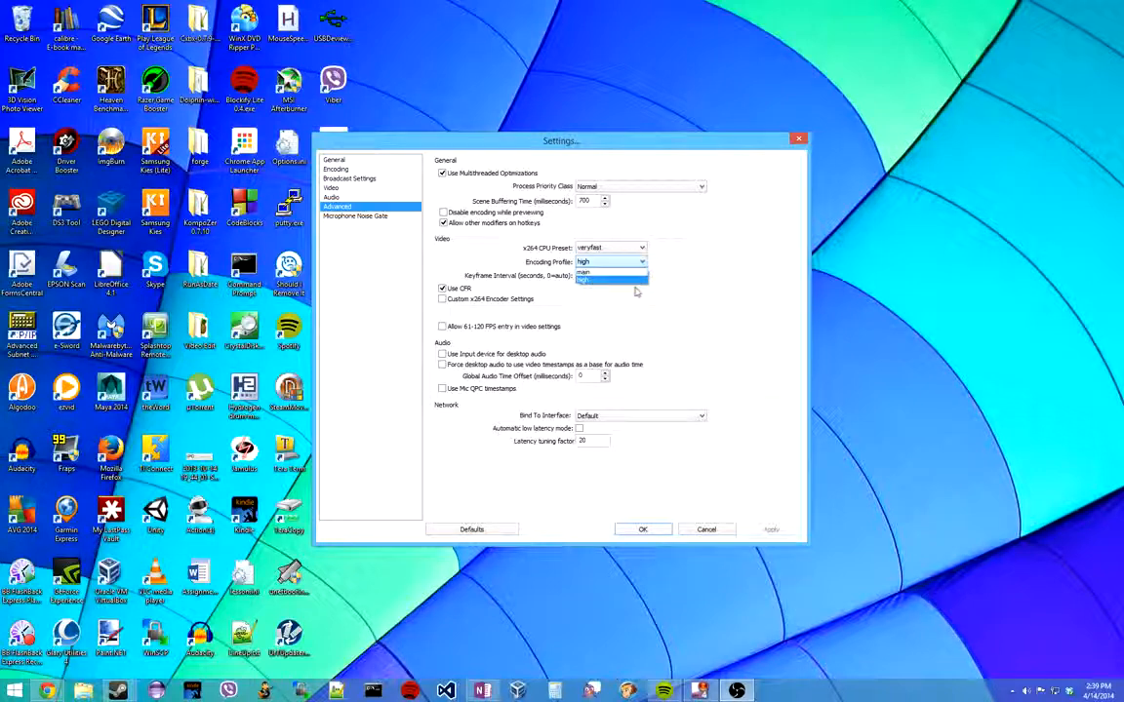
click(690, 292)
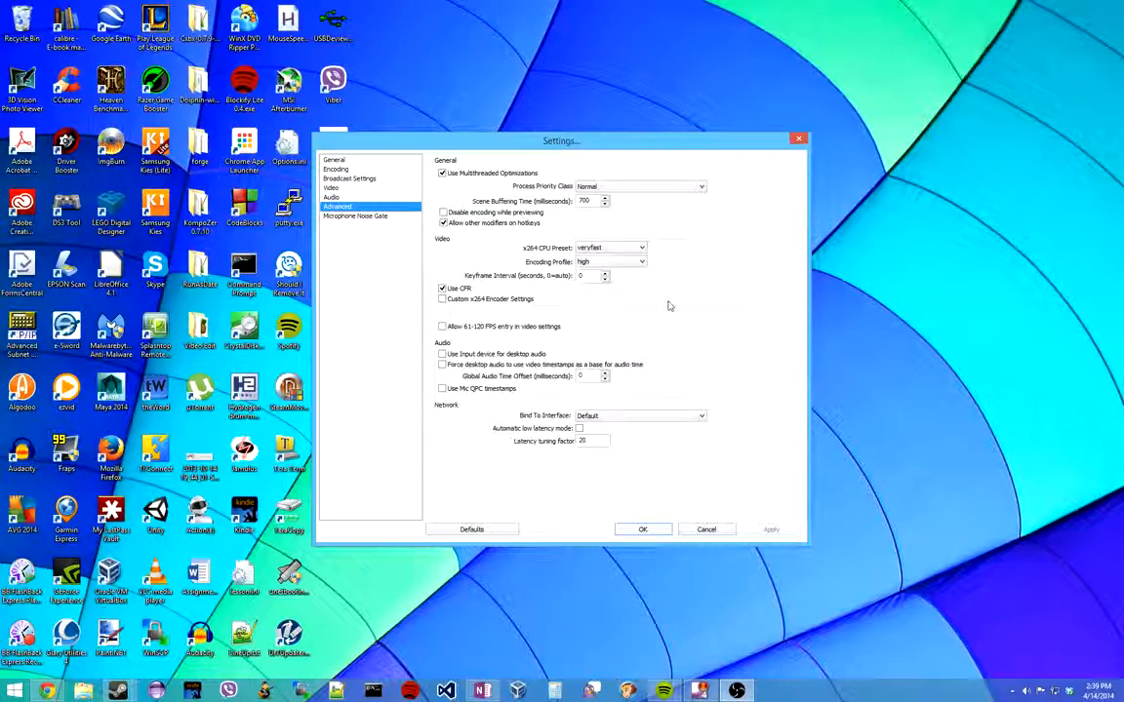
Step: View the microphone noise gate settings and accept the settings dialog
click(365, 216)
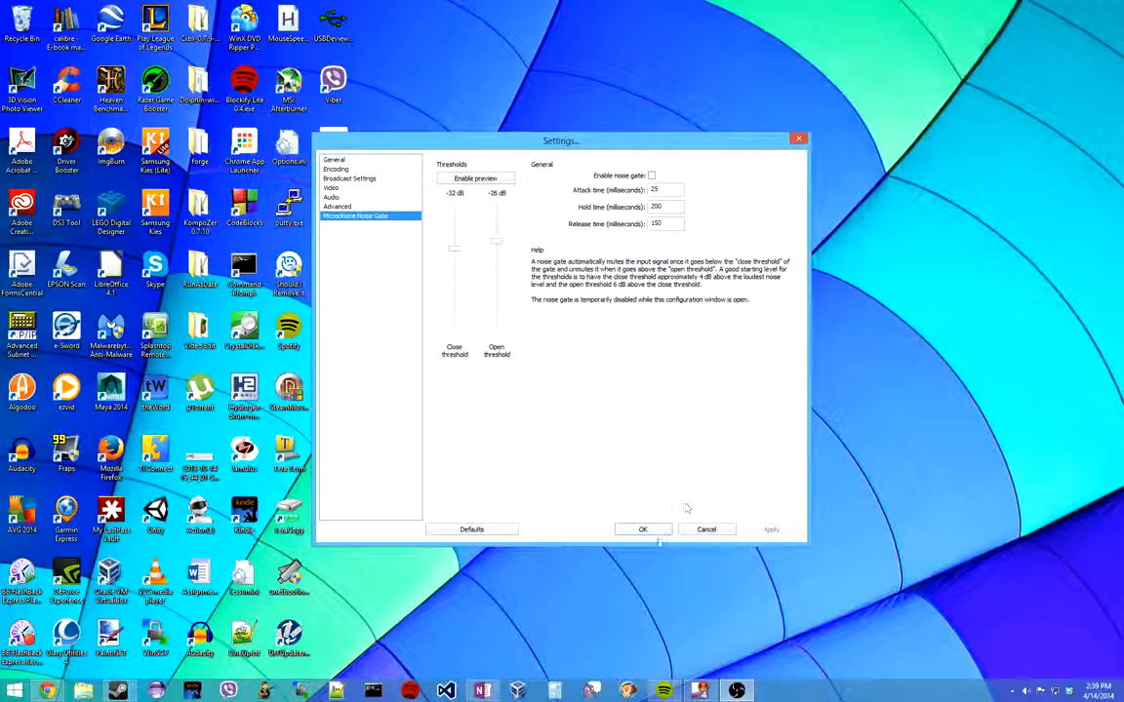
click(645, 530)
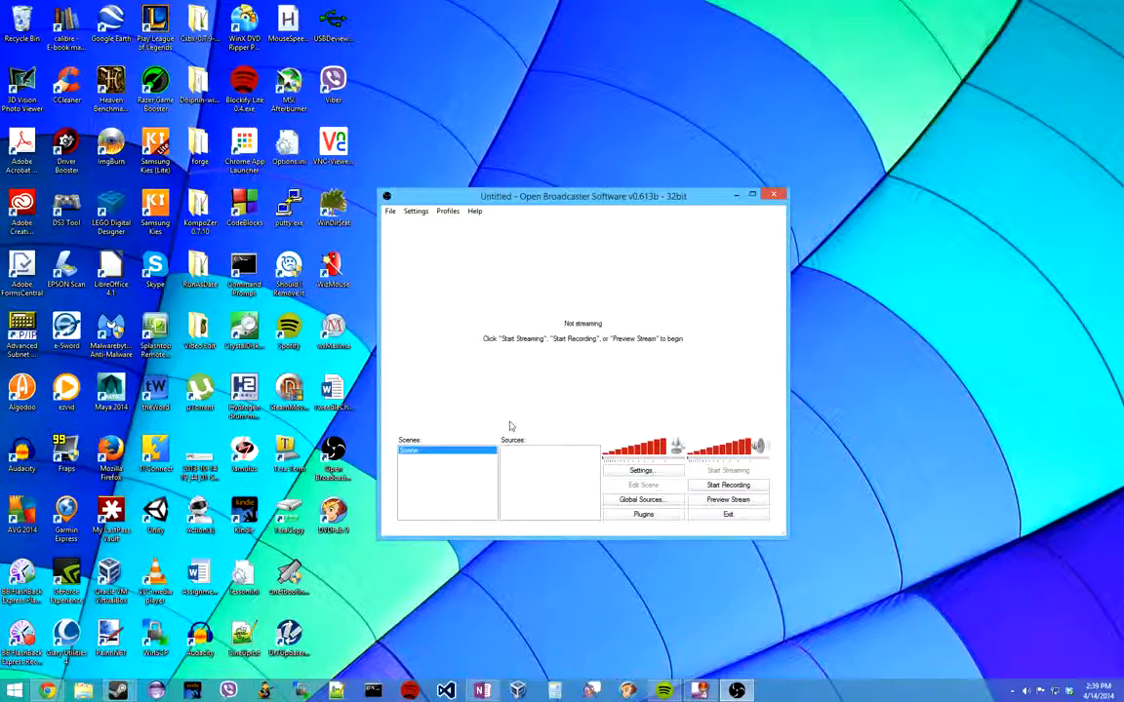
Step: Add a new scene named "Game Record" to the scene list
right_click(454, 502)
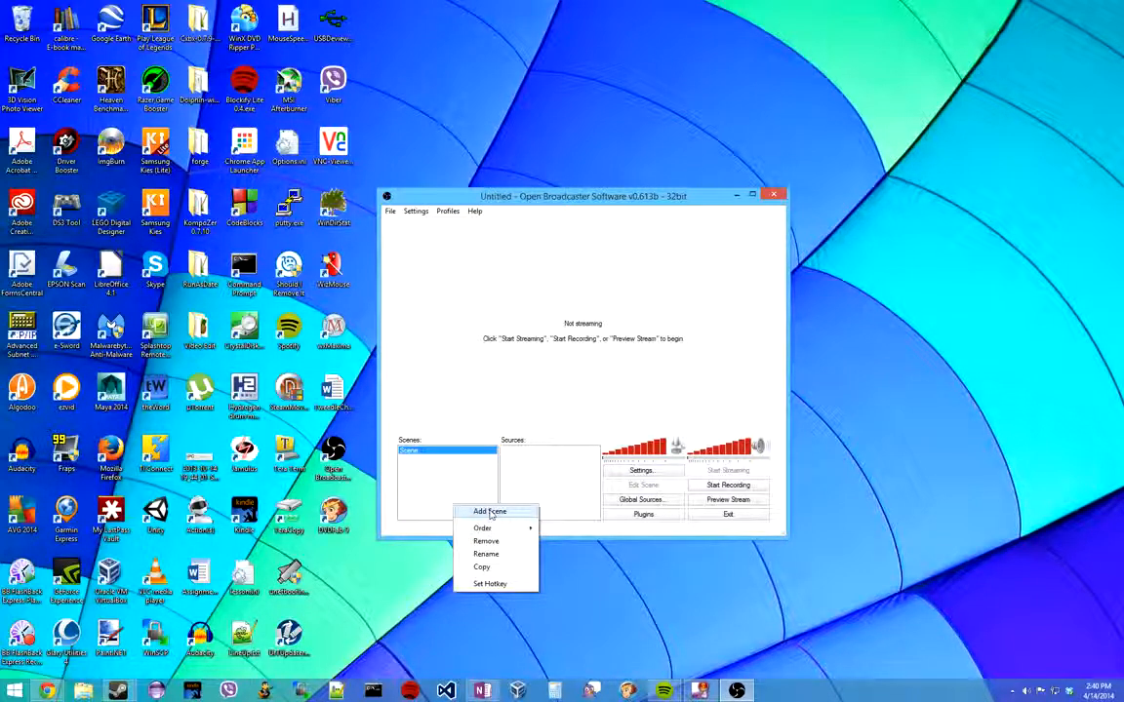
click(489, 512)
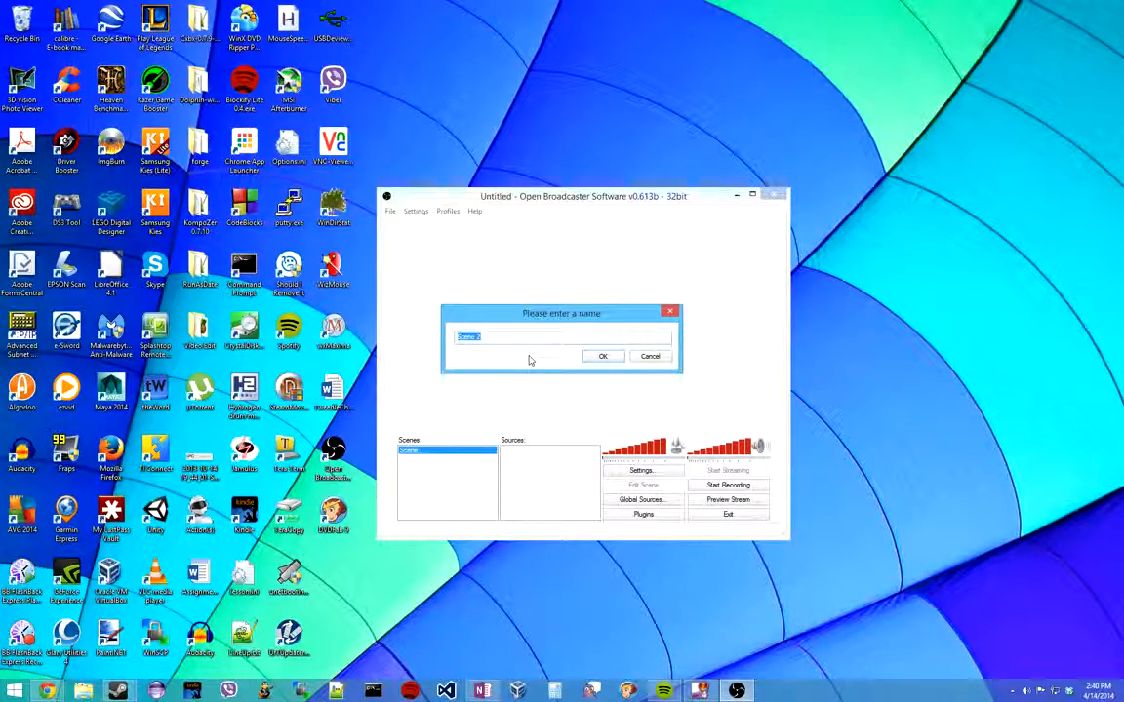
text(Game Record)
key(Return)
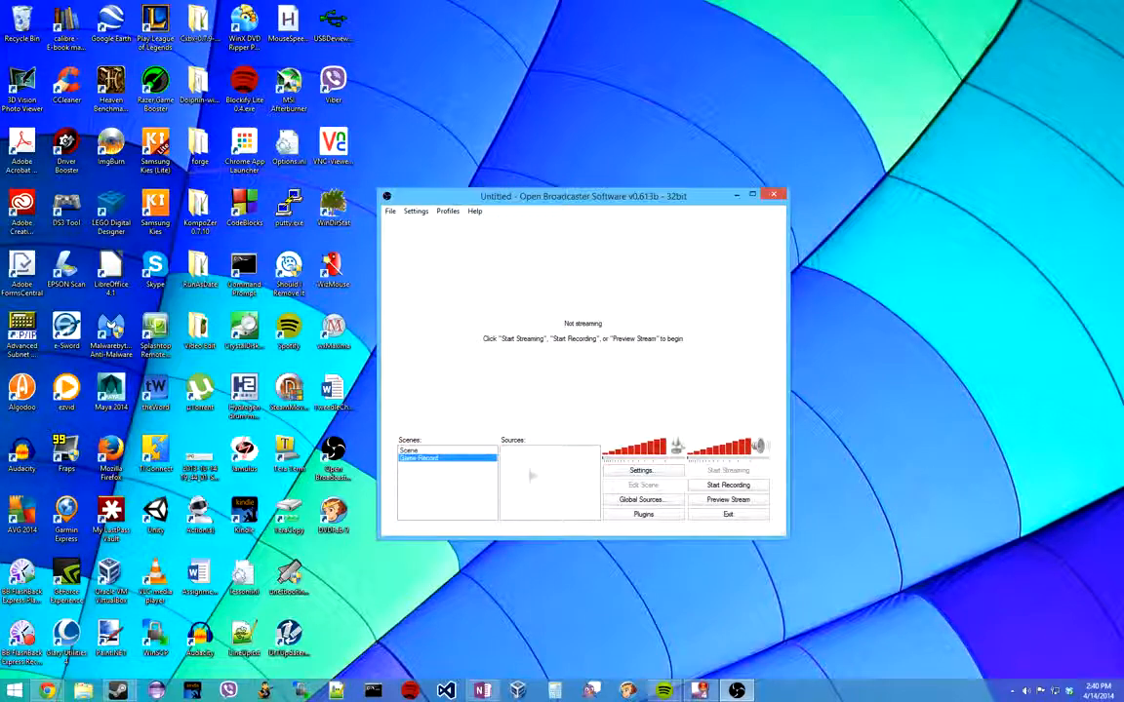
Step: Add a Game Capture source to the Game Record scene, keeping the suggested name and the default capture settings
right_click(528, 476)
mouse_move(558, 485)
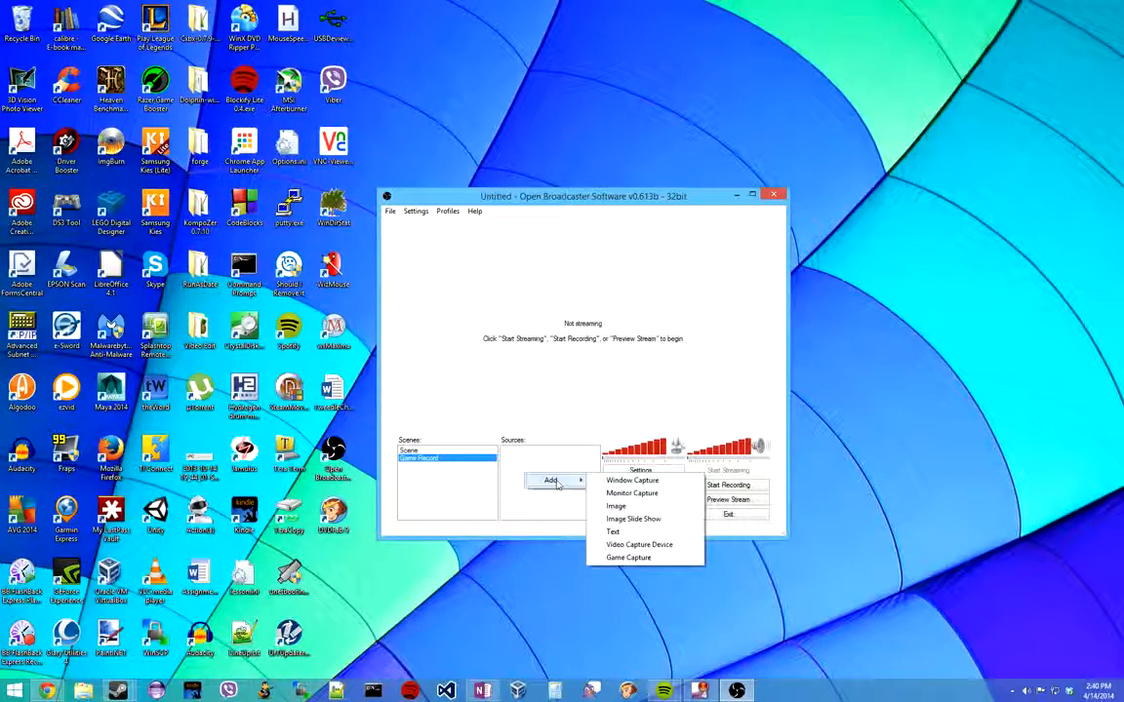
click(644, 559)
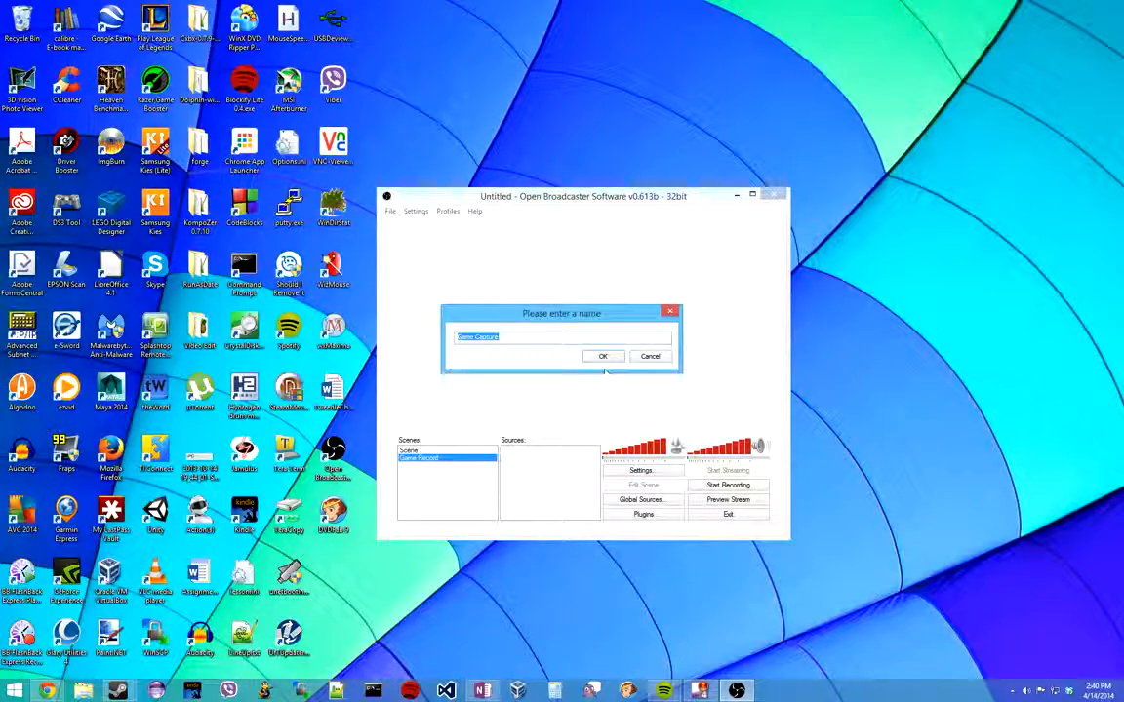
click(604, 357)
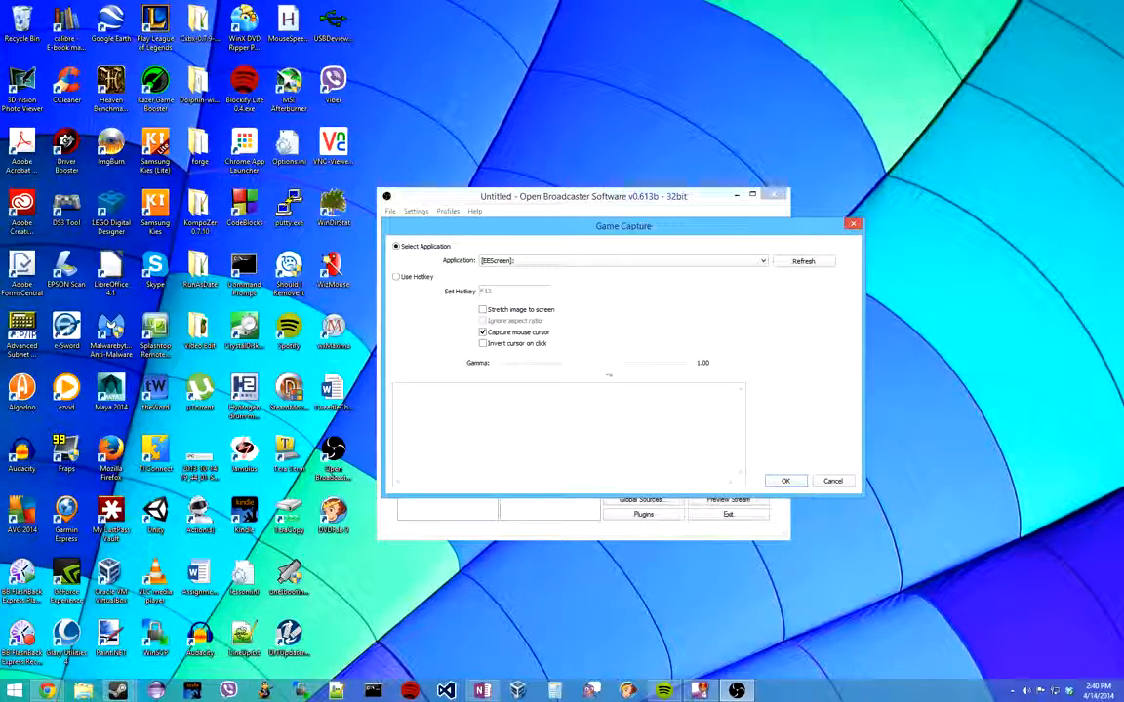
click(785, 482)
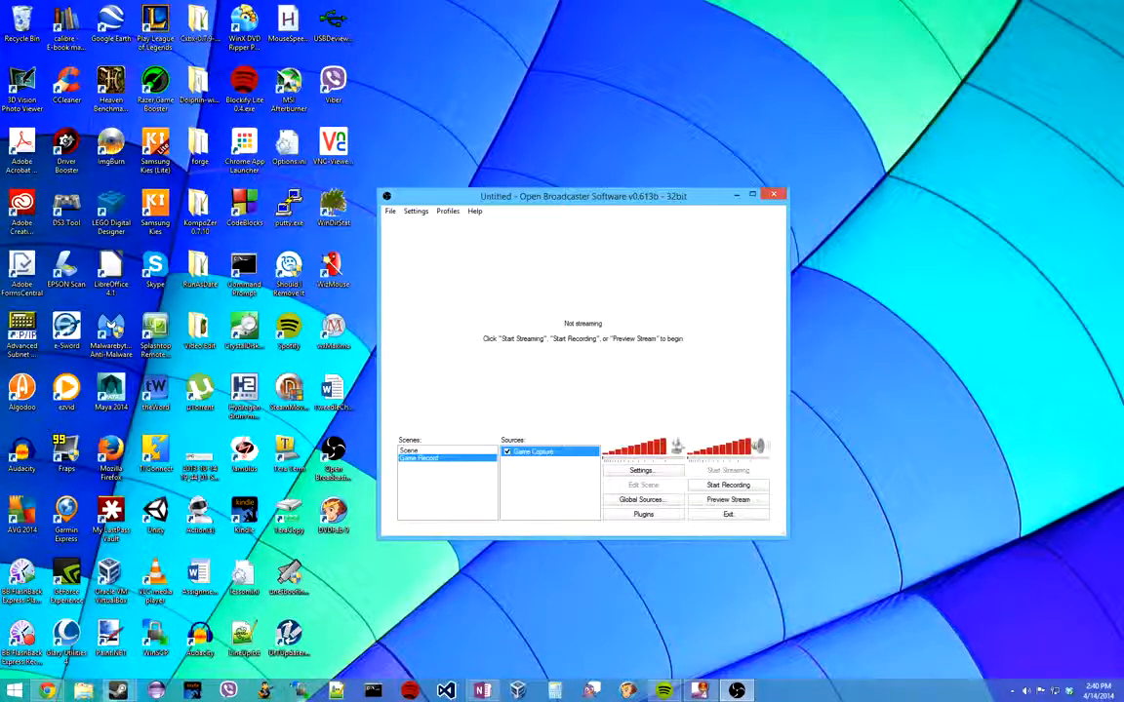
Step: Launch Team Fortress 2 through Steam and switch back to the Open Broadcaster Software window while the game runs
mouse_move(117, 690)
click(125, 639)
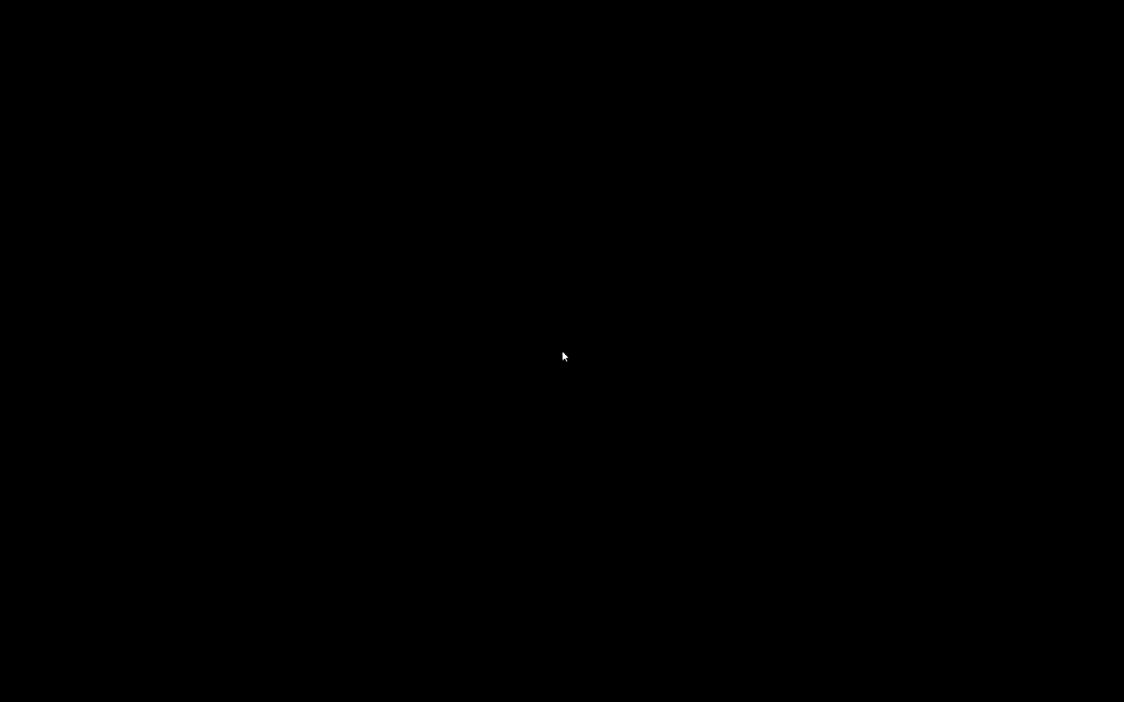
key(alt+Tab)
click(398, 284)
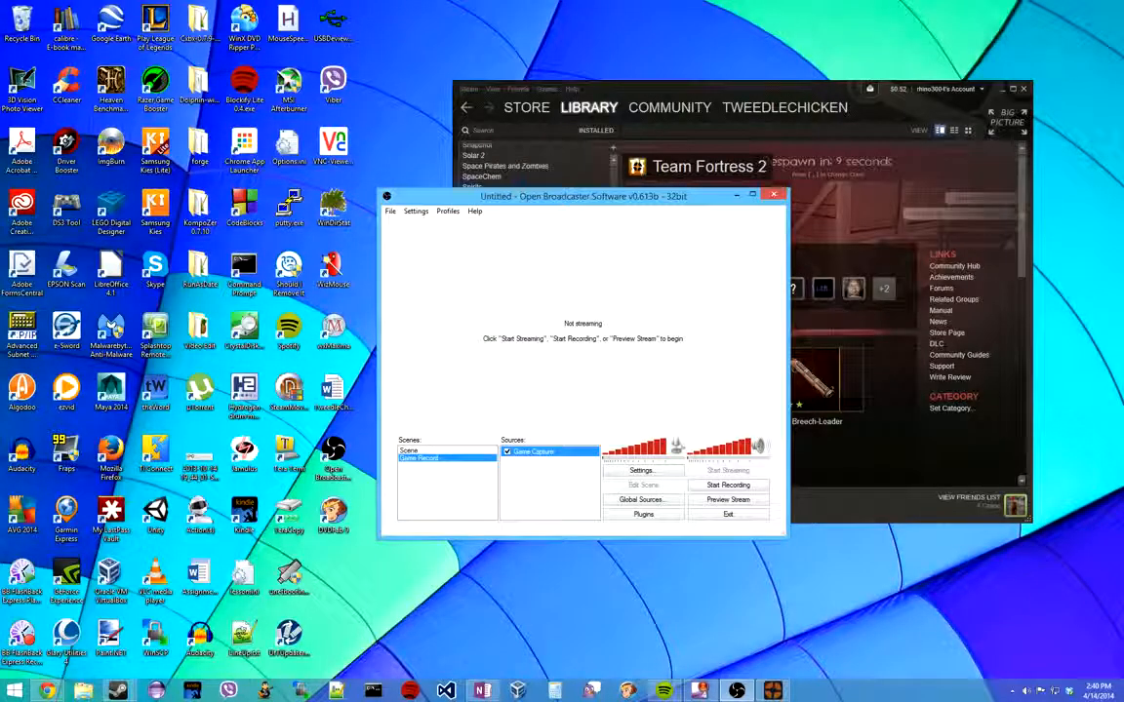
Step: Choose the application to capture in the Game Capture source's properties, accept the dialog and close Team Fortress 2
right_click(578, 451)
click(600, 600)
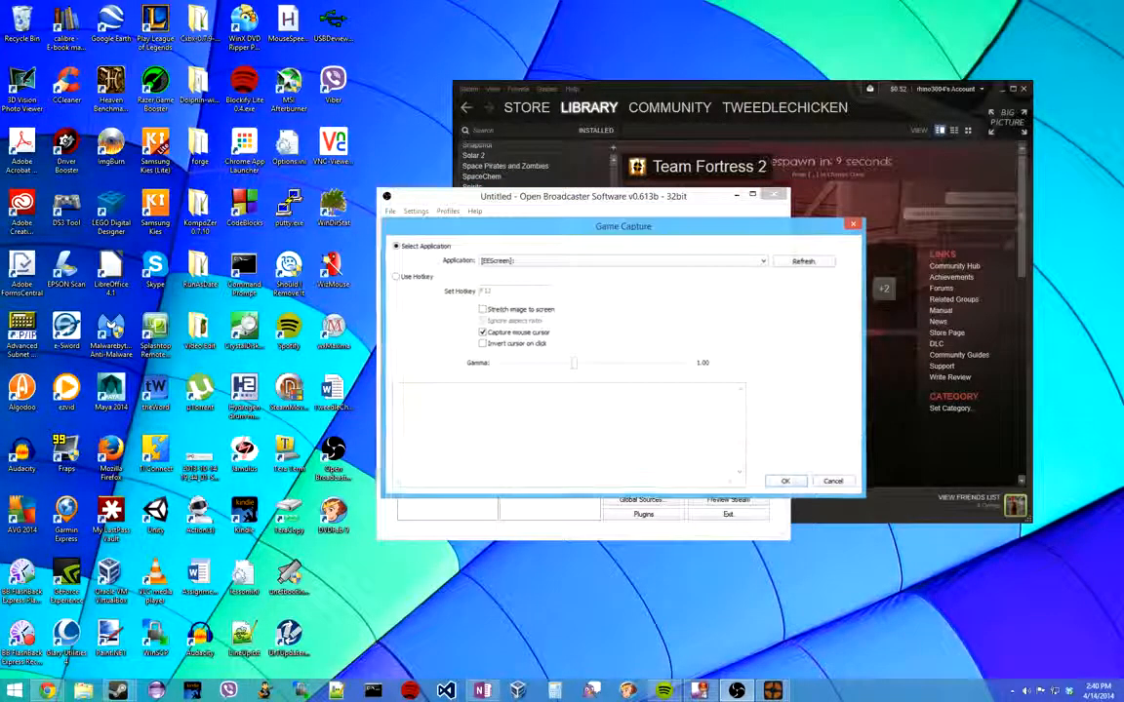
click(536, 260)
click(496, 287)
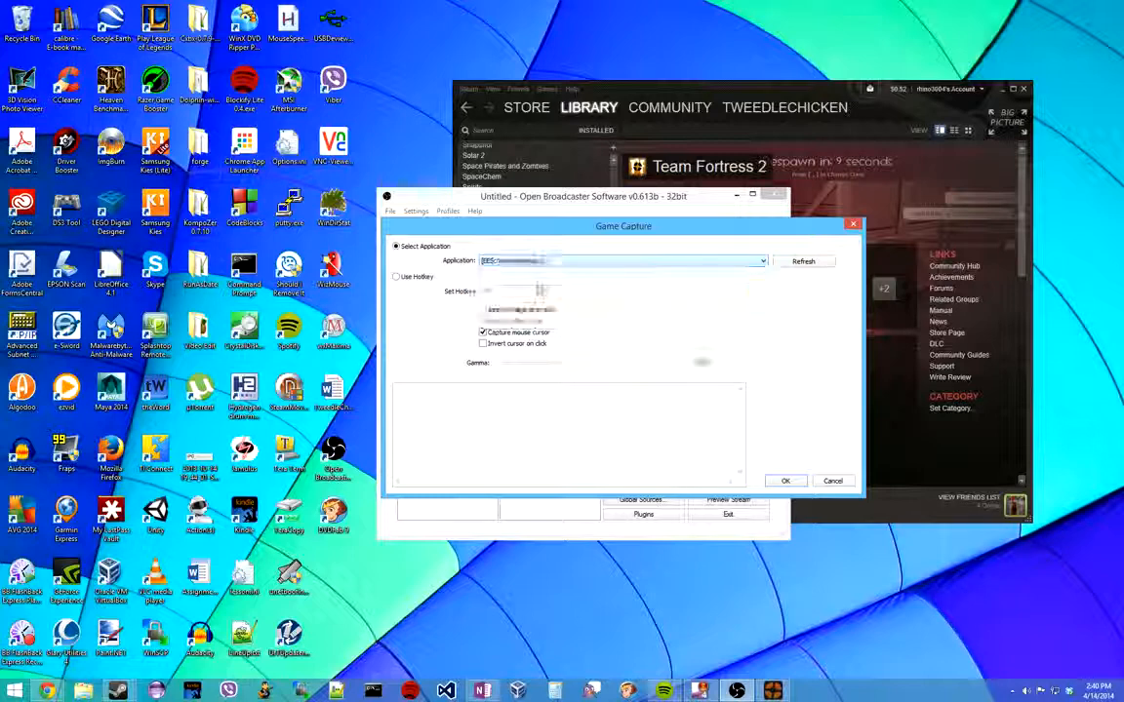
click(785, 482)
click(772, 691)
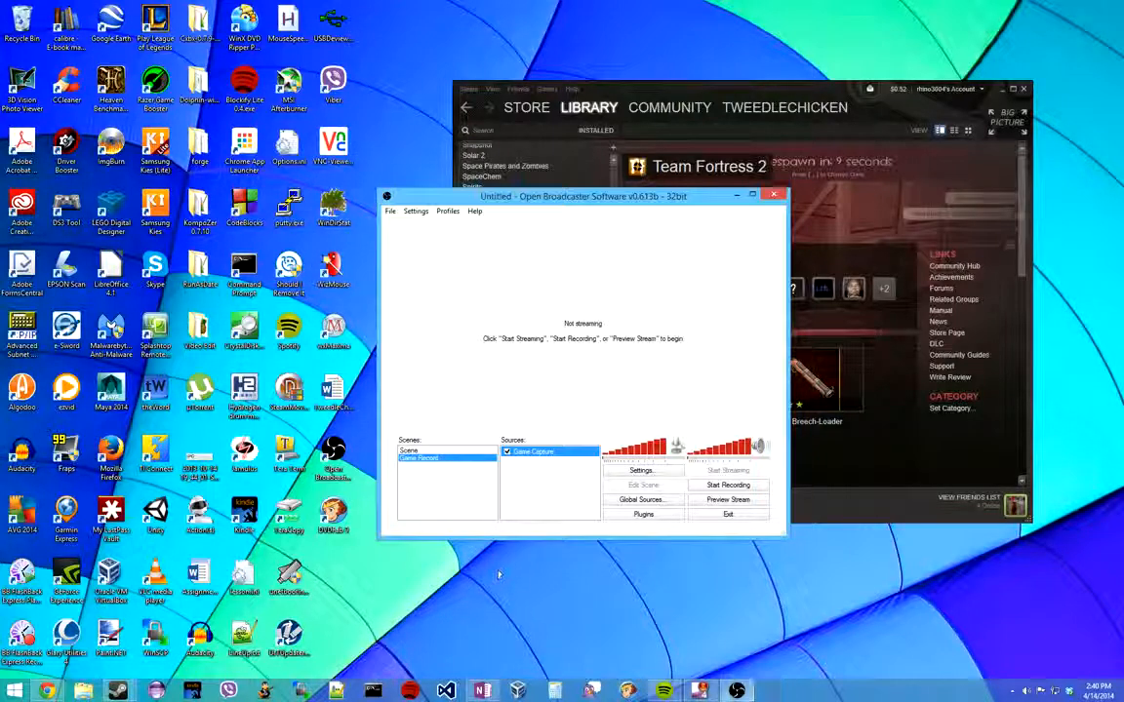
Step: Add a new scene named "Monitor record" to the scene list
right_click(443, 491)
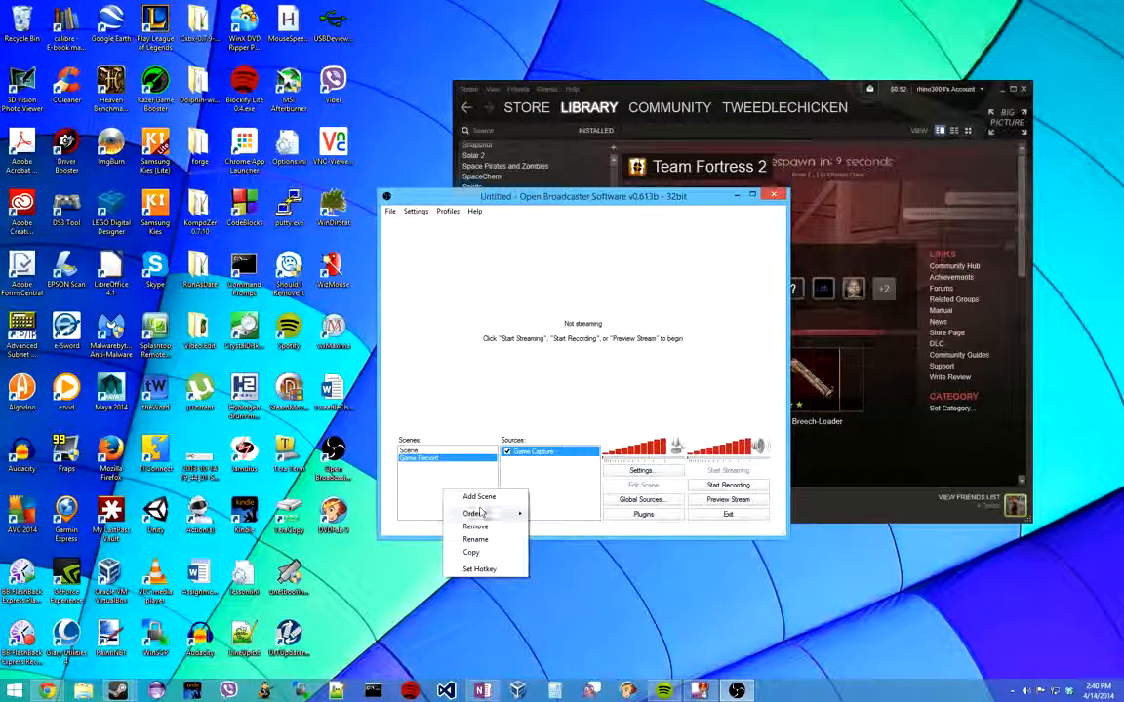
click(480, 497)
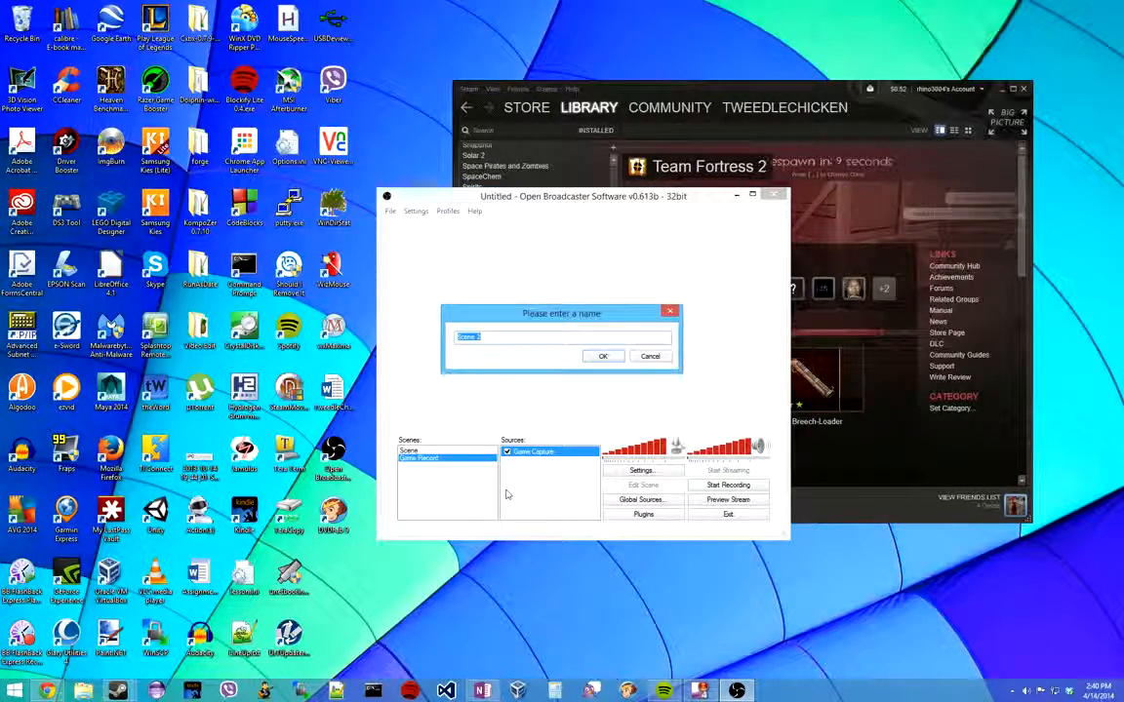
text(Monitor record)
key(Return)
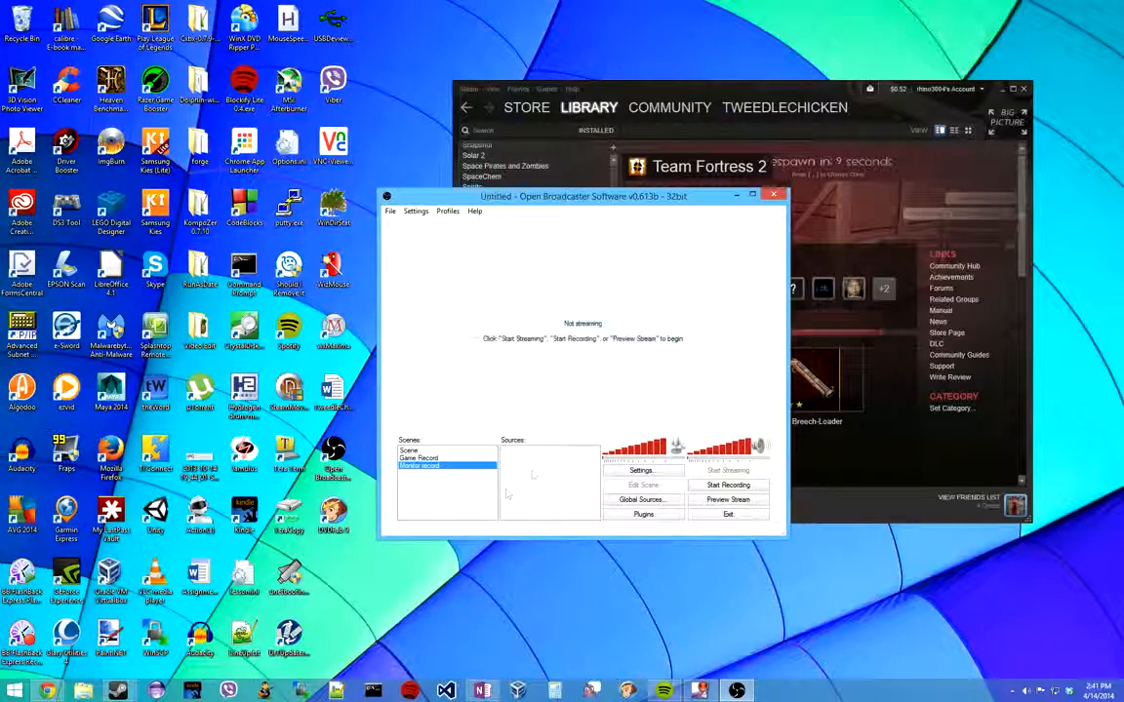
Step: Add a Monitor Capture source for monitor 1 to the Monitor record scene, keeping the suggested name and default options
right_click(537, 474)
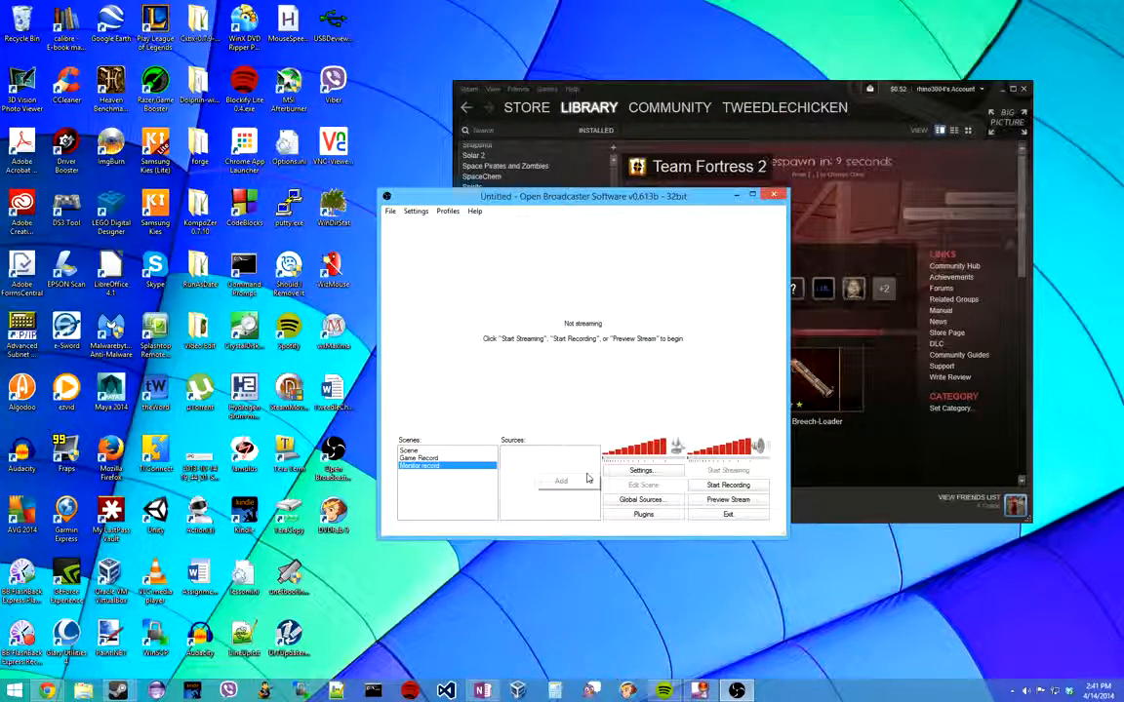
mouse_move(589, 483)
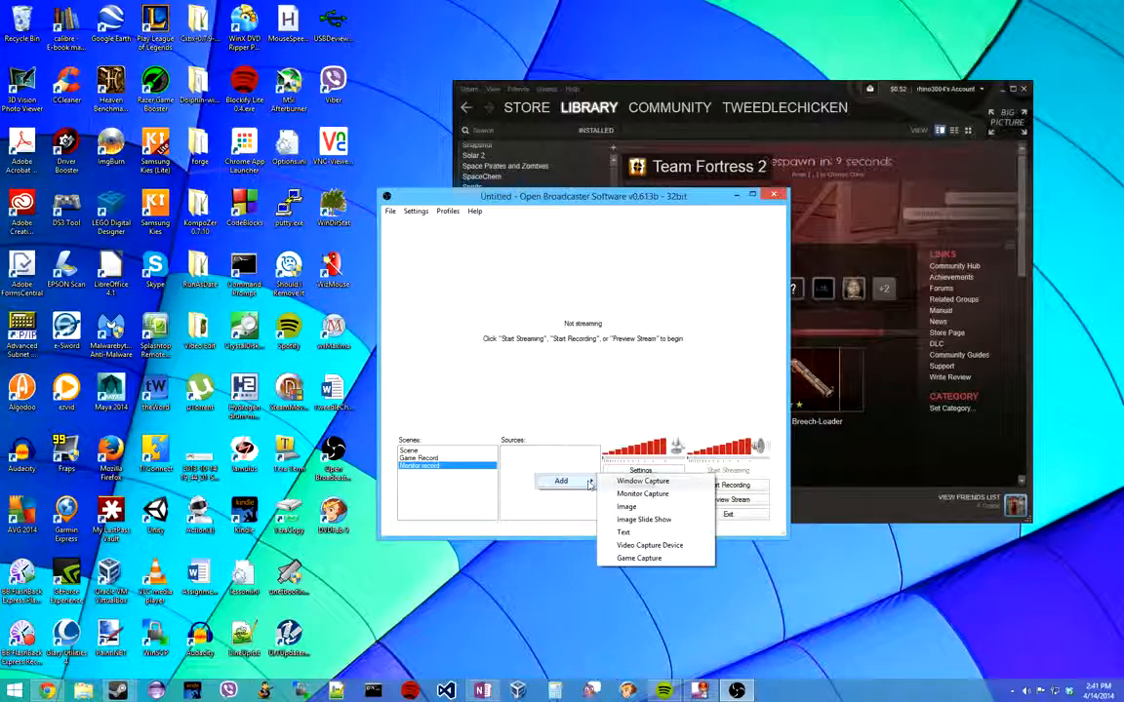
click(659, 496)
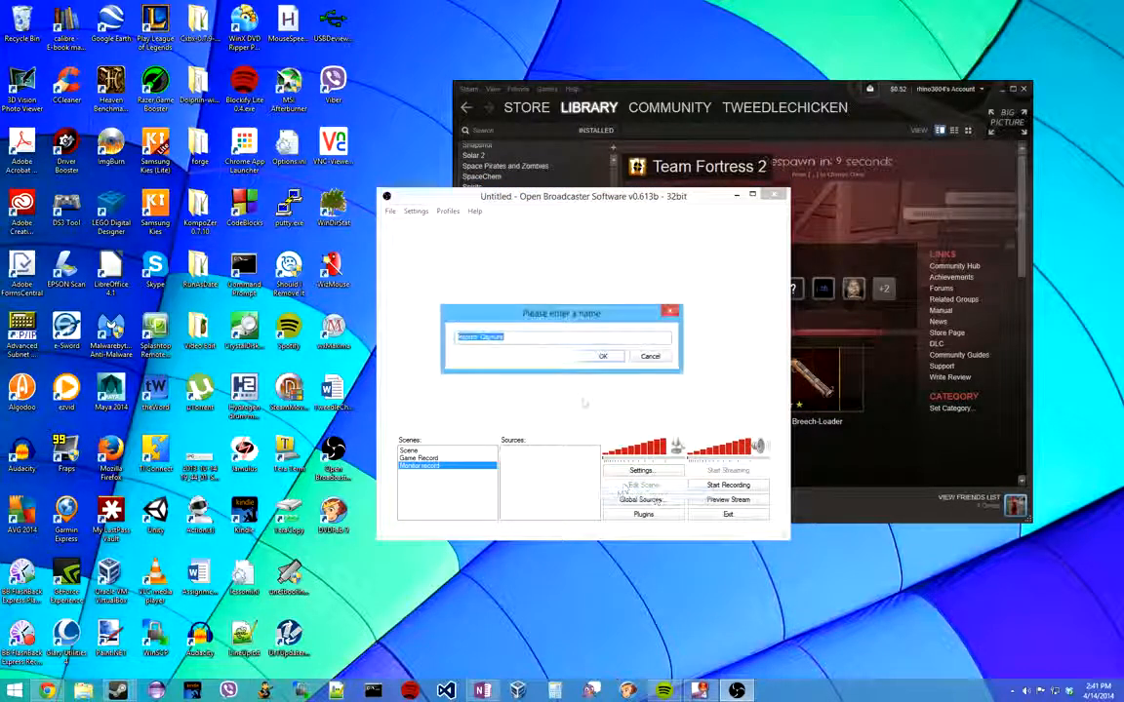
click(602, 356)
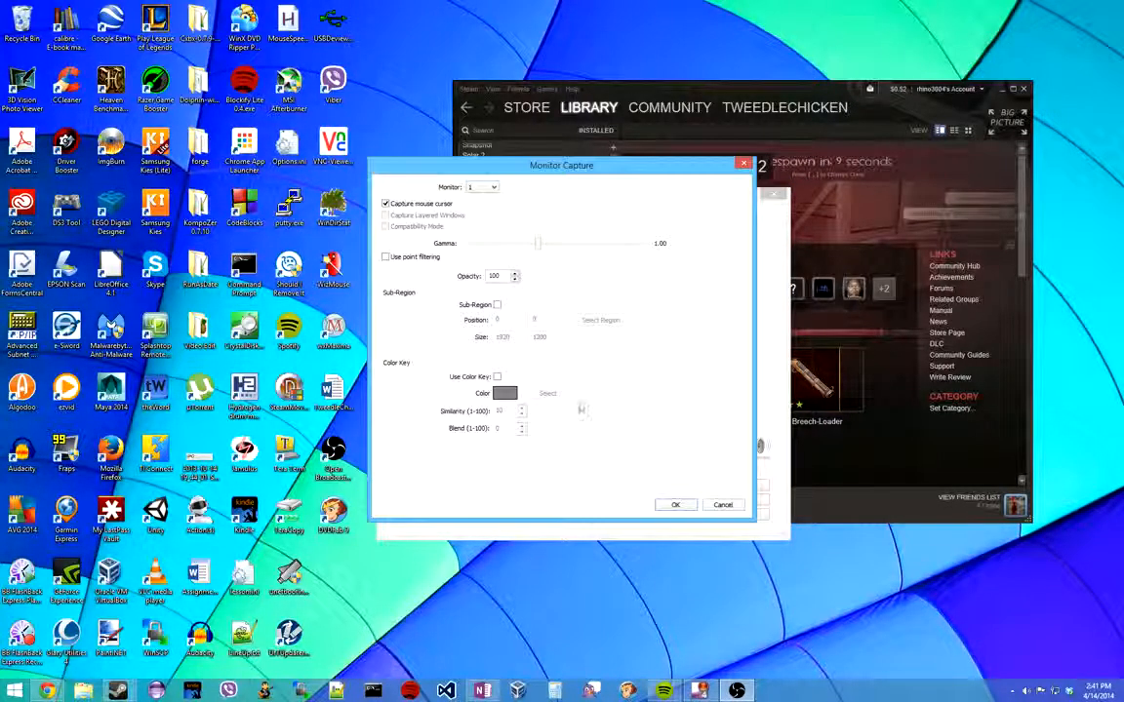
click(495, 189)
click(539, 221)
click(677, 506)
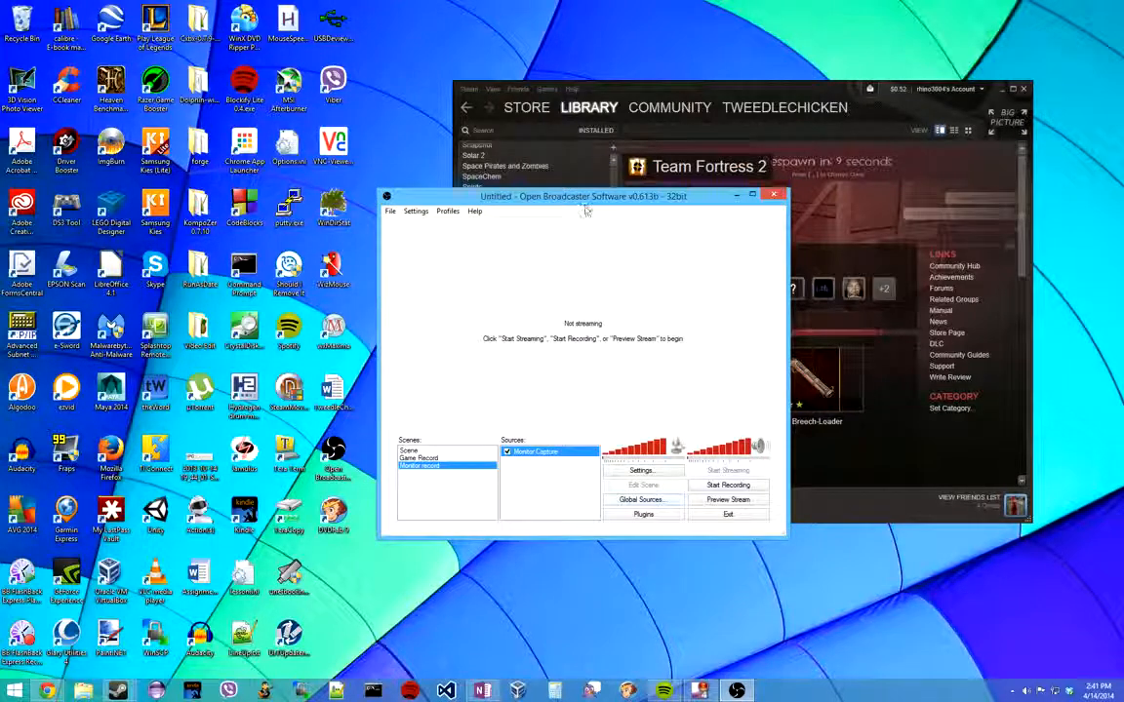
Step: Start recording the Monitor record scene and move the program window across the desktop to test the live capture
drag(572, 184, 481, 97)
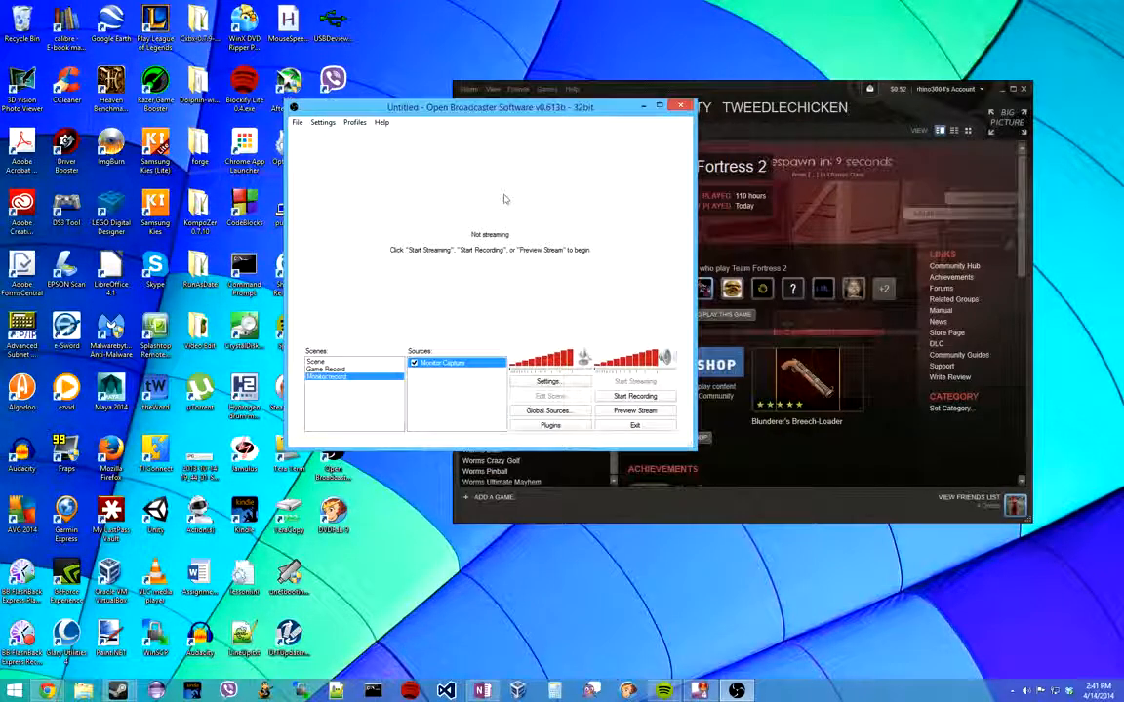
click(635, 396)
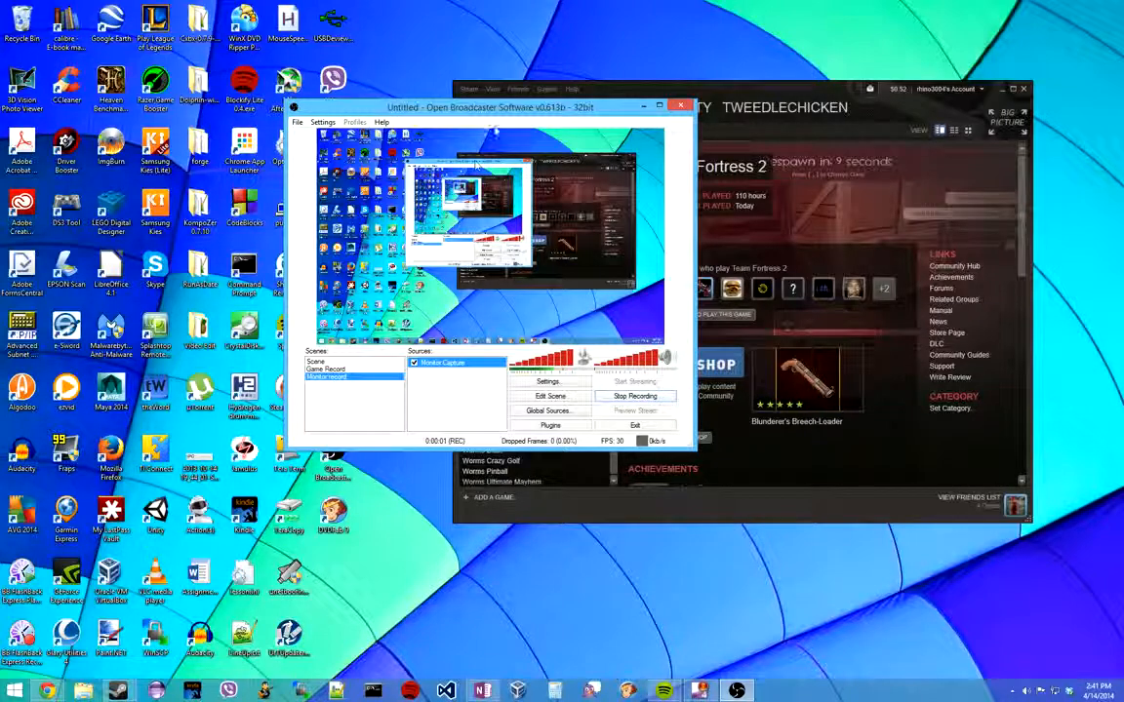
drag(436, 105, 693, 114)
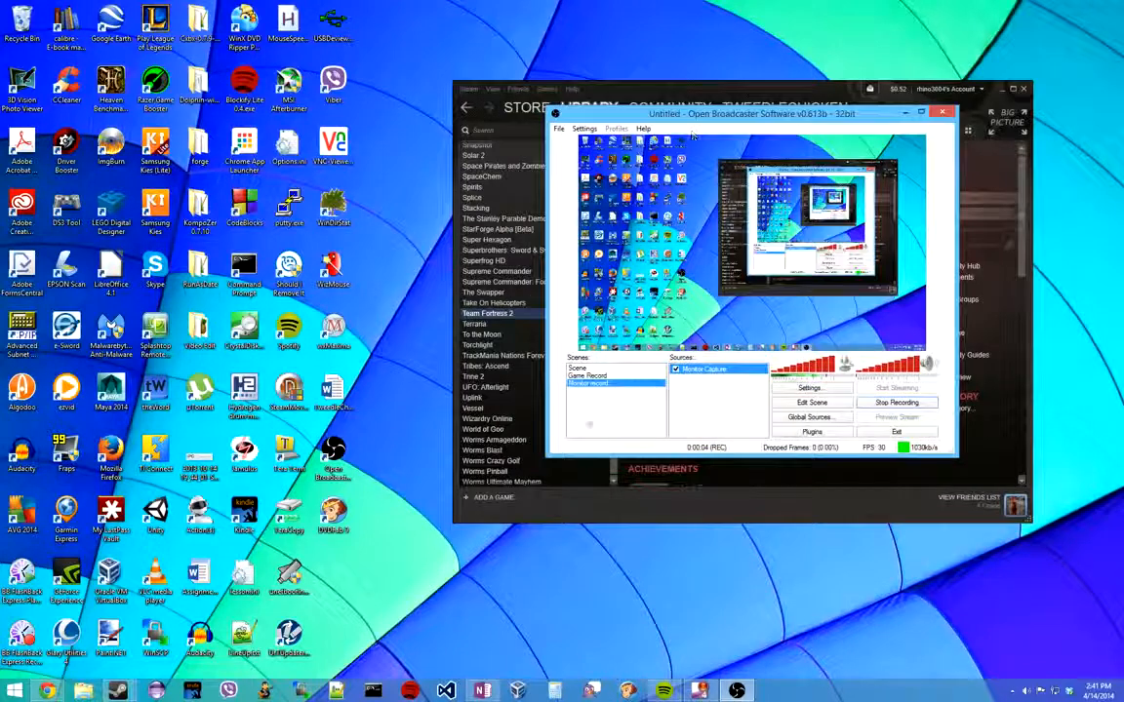